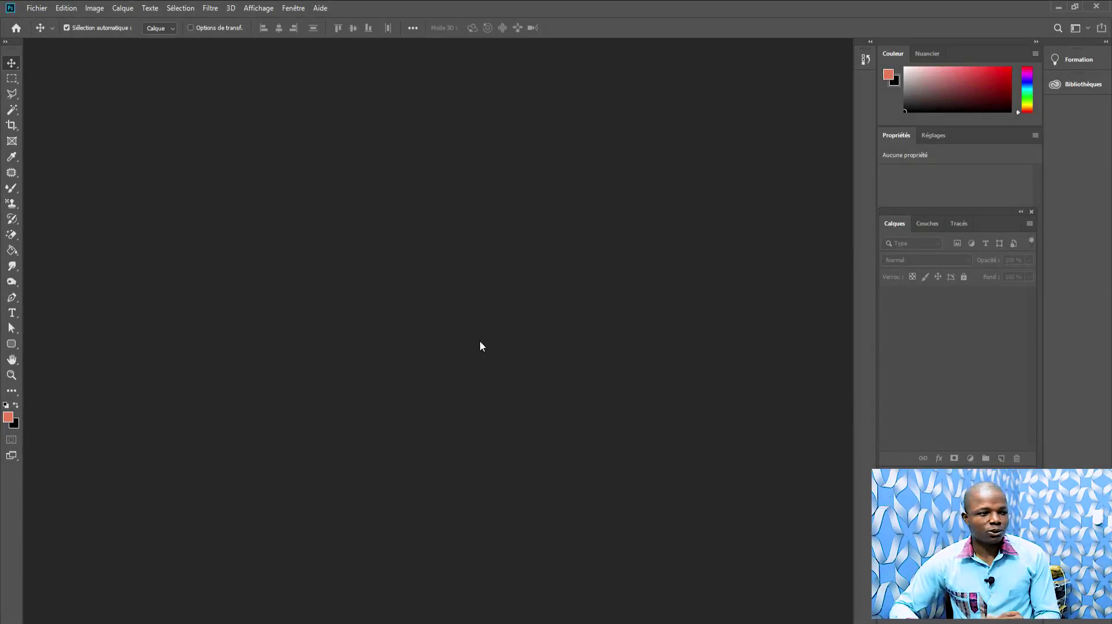
- Open the photo DSC_0322 - Copie from the iMAGES folder
left_click(33, 11)
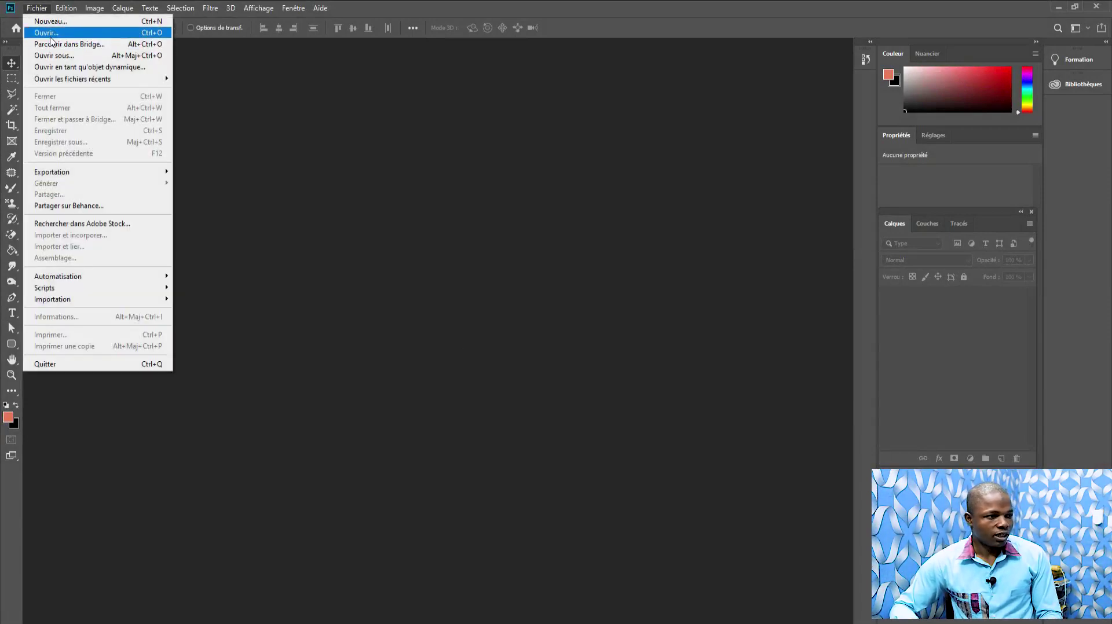
left_click(51, 35)
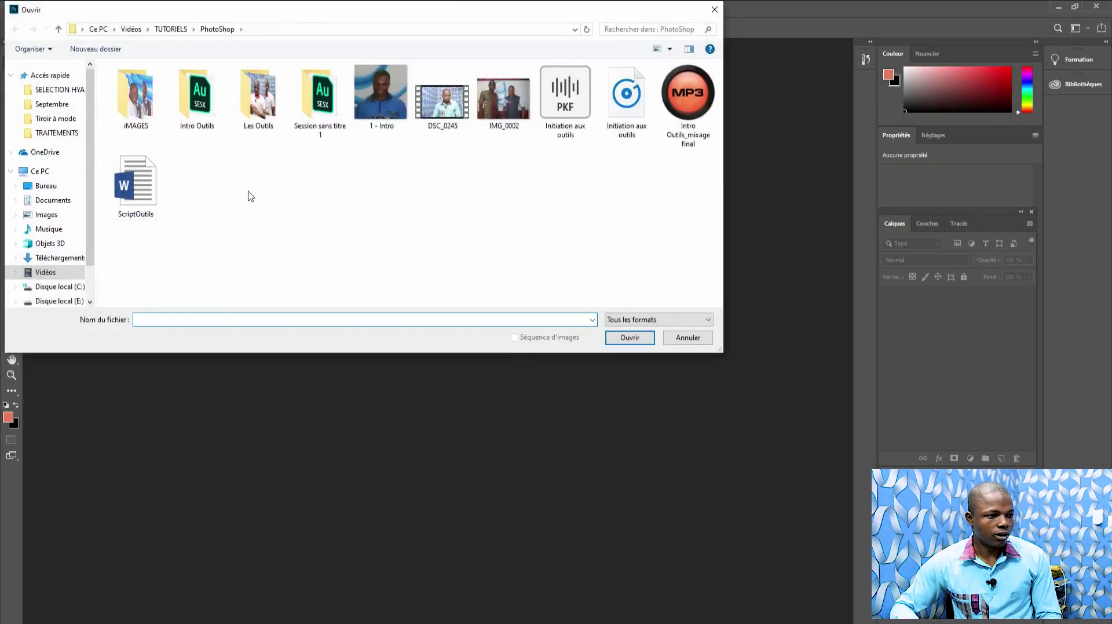
double_click(146, 118)
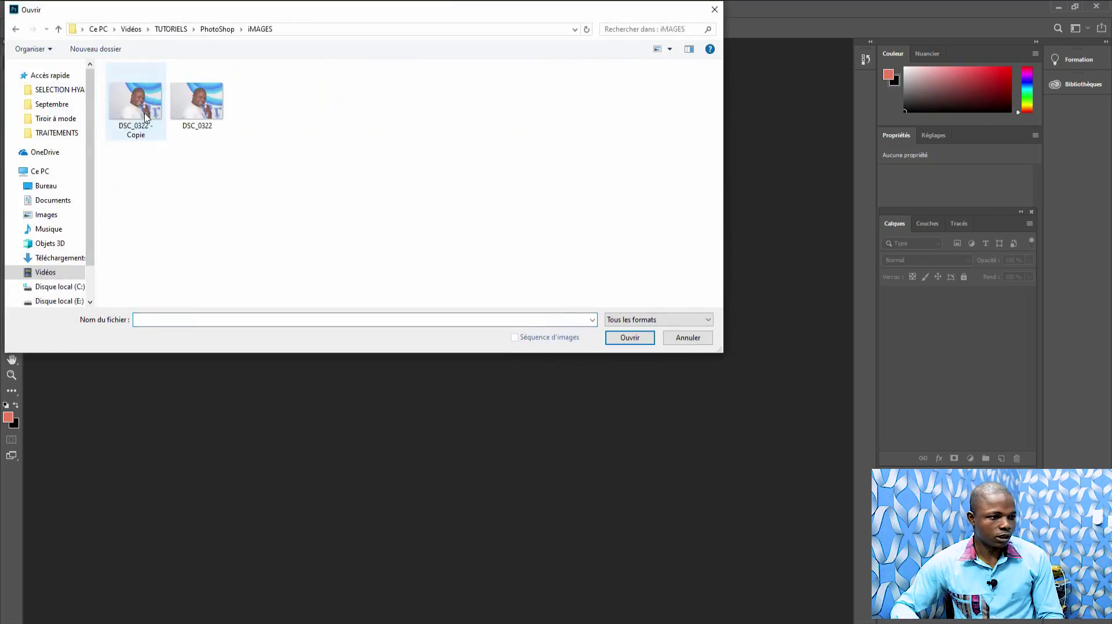
left_click(139, 119)
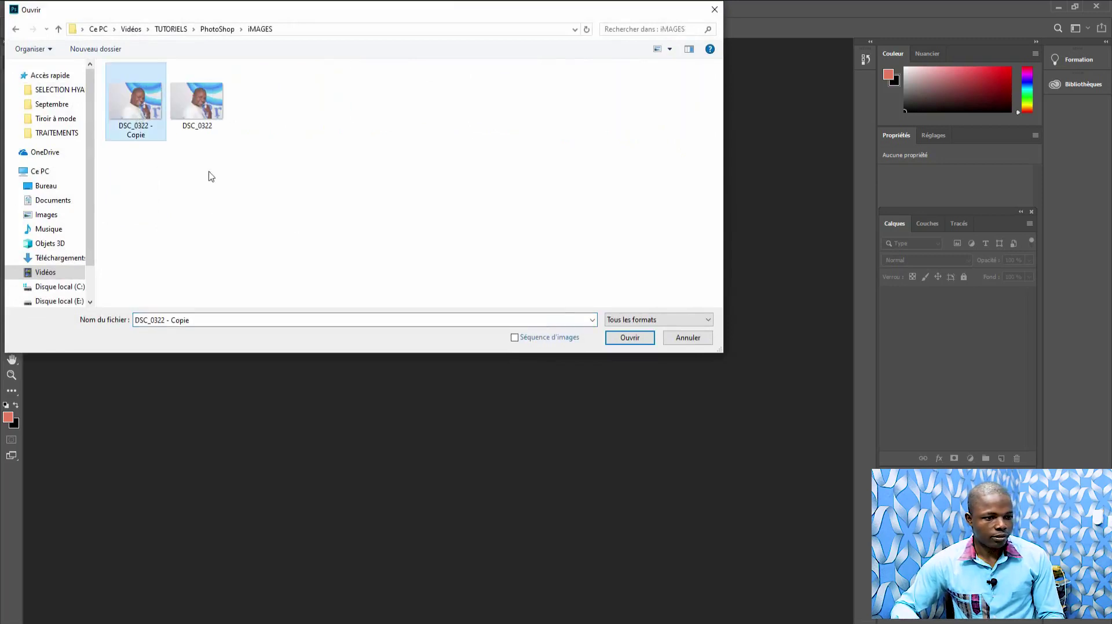
left_click(629, 338)
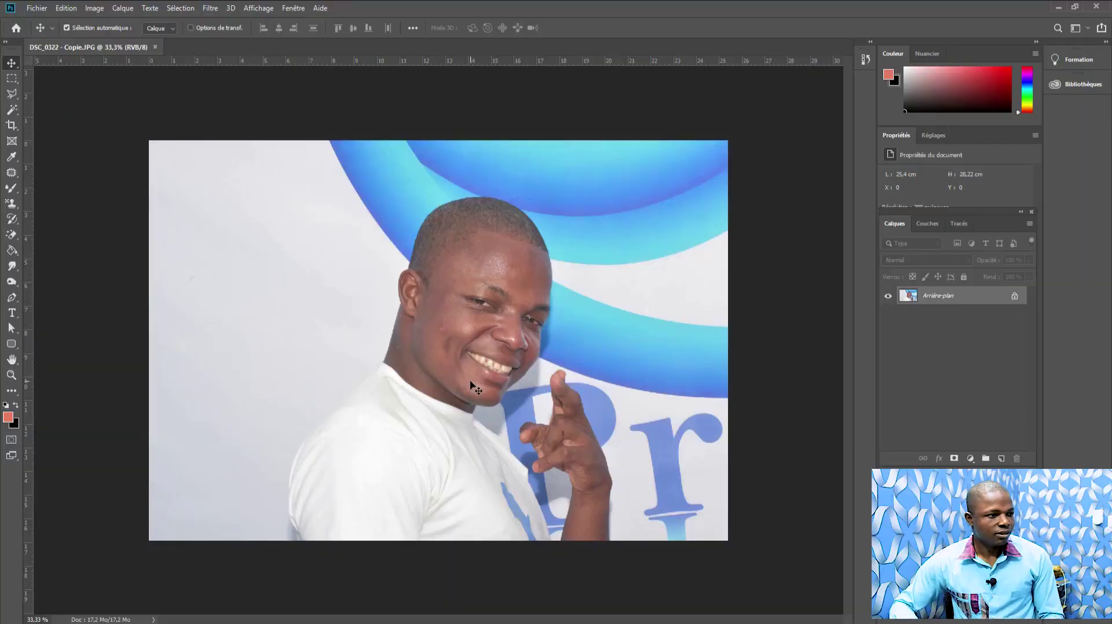
- Duplicate the background layer and name the copy "Introduction aux Outils"
left_click(120, 8)
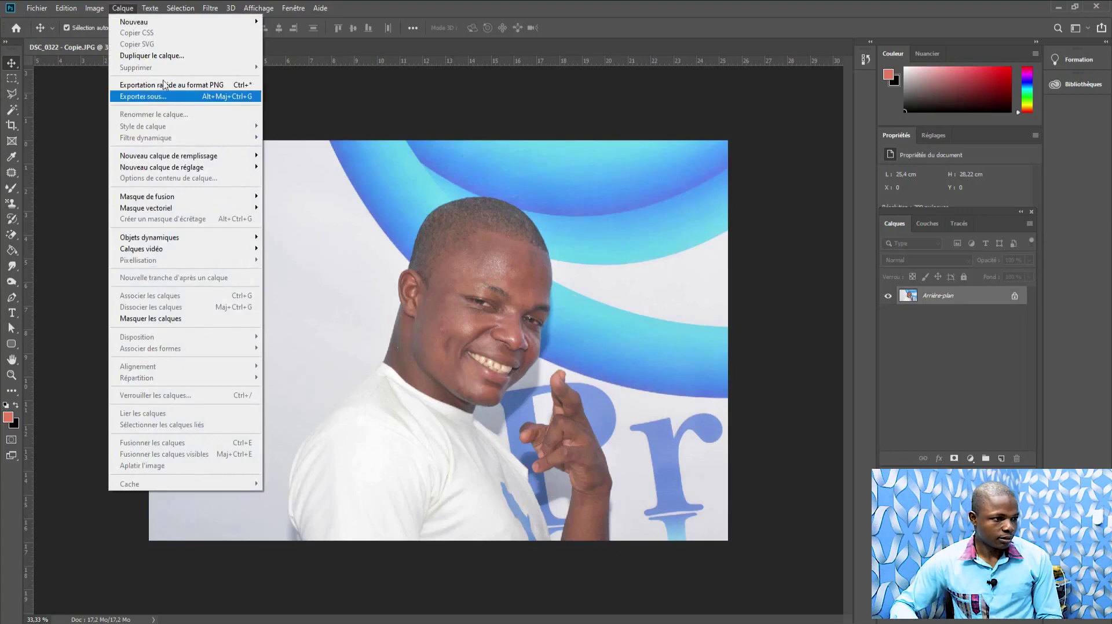
left_click(171, 57)
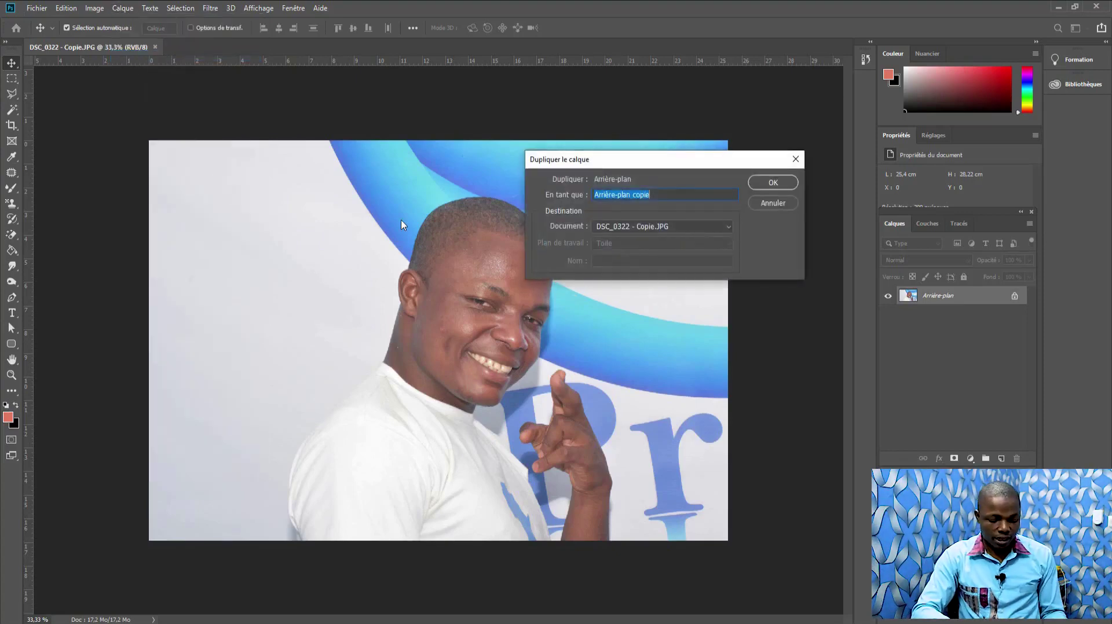
type("1ntrod")
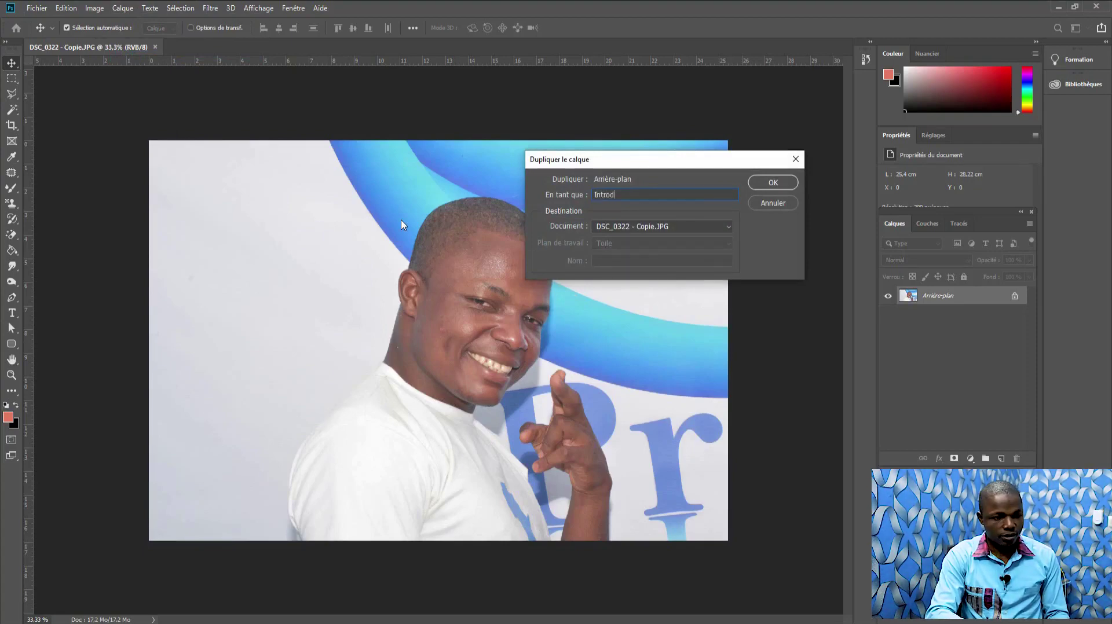
type("uction aux")
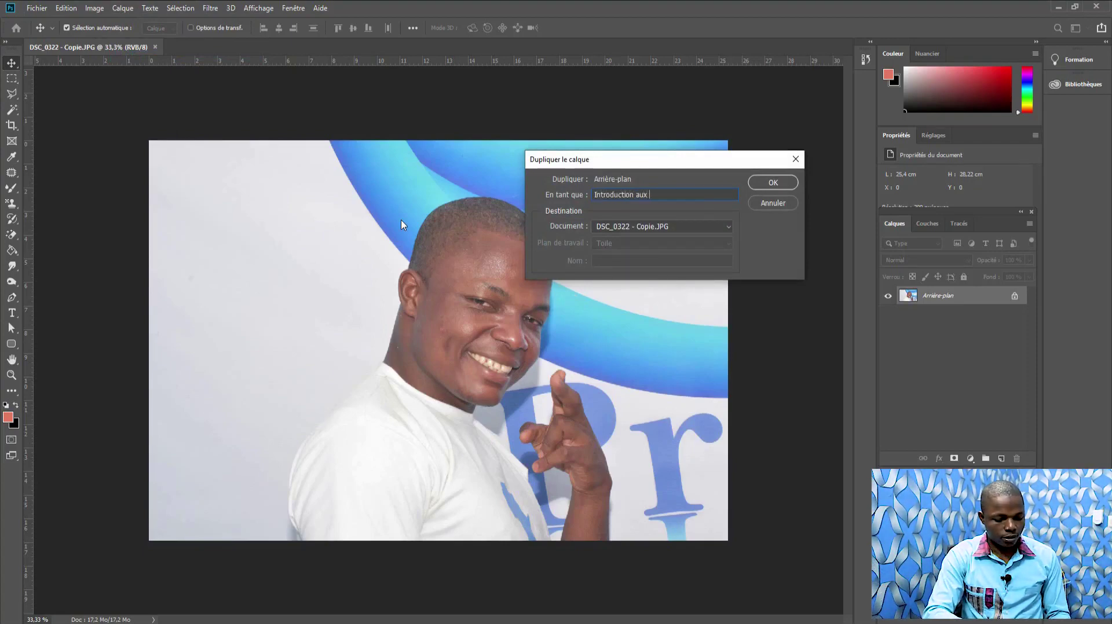
type(" Outils")
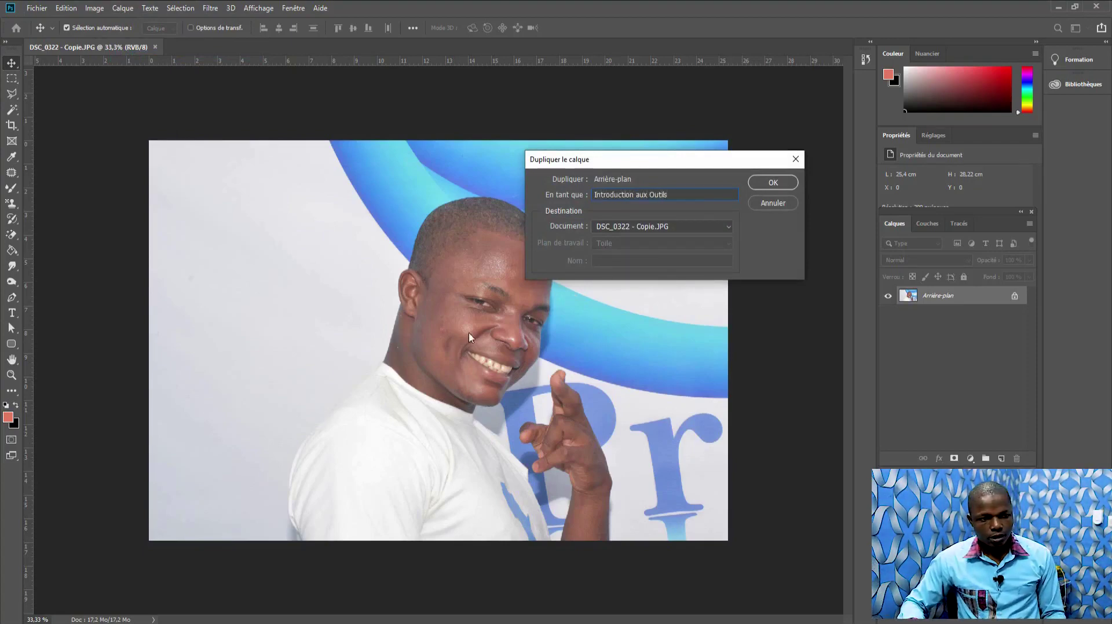
left_click(772, 183)
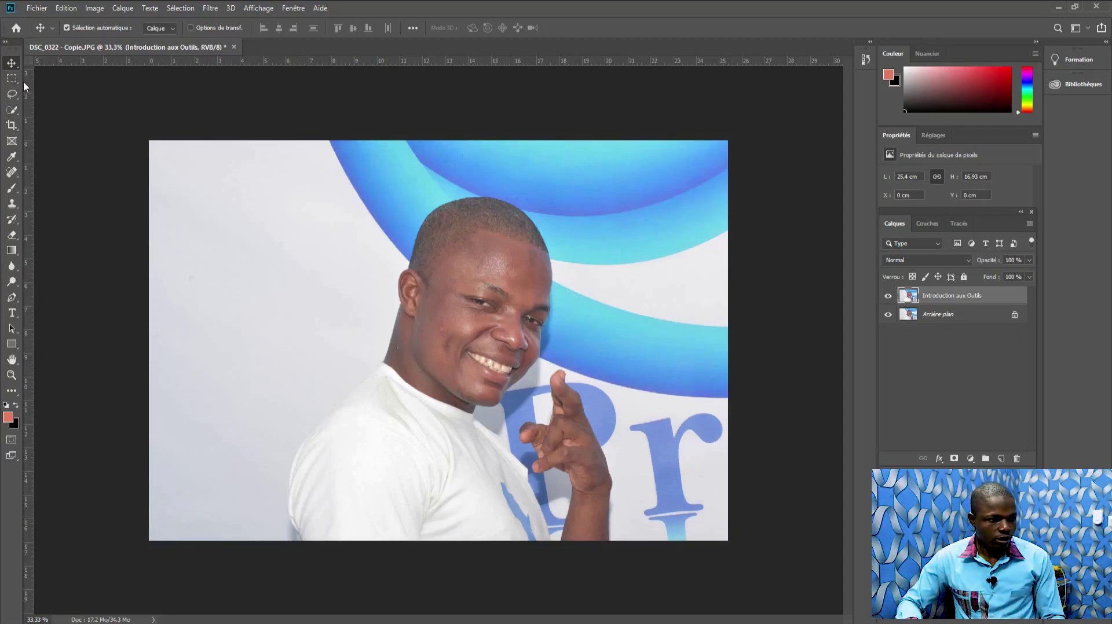
- Shift the Introduction aux Outils layer and free-transform it to about 70 %, placing it at about X 0.58 cm, Y 2.29 cm
left_click_drag(300, 256, 325, 276)
left_click_drag(325, 276, 325, 277)
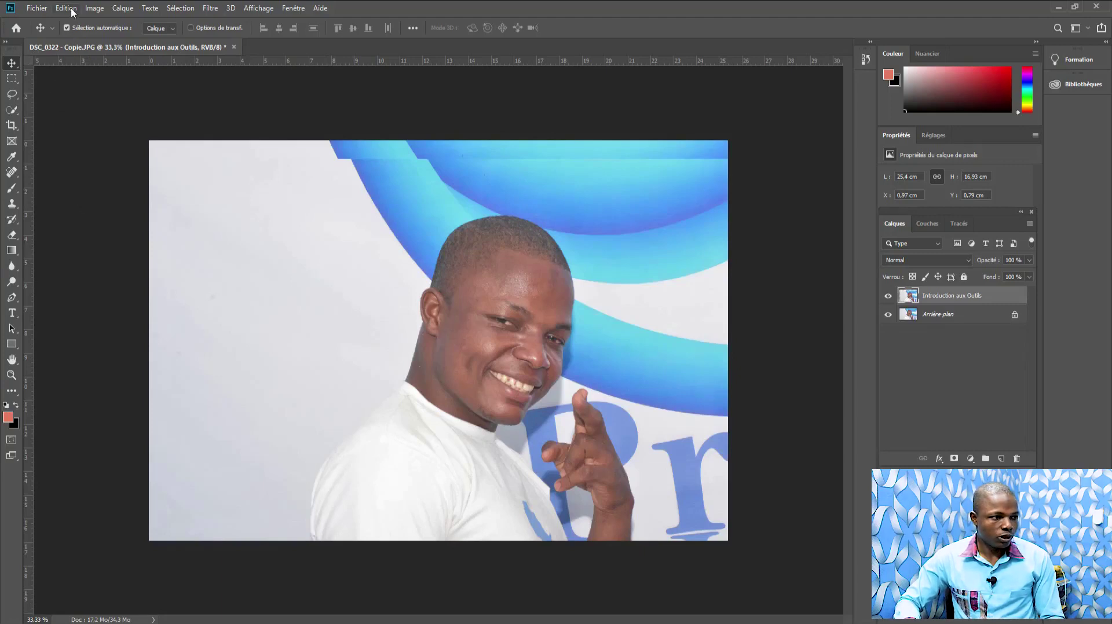
left_click(66, 8)
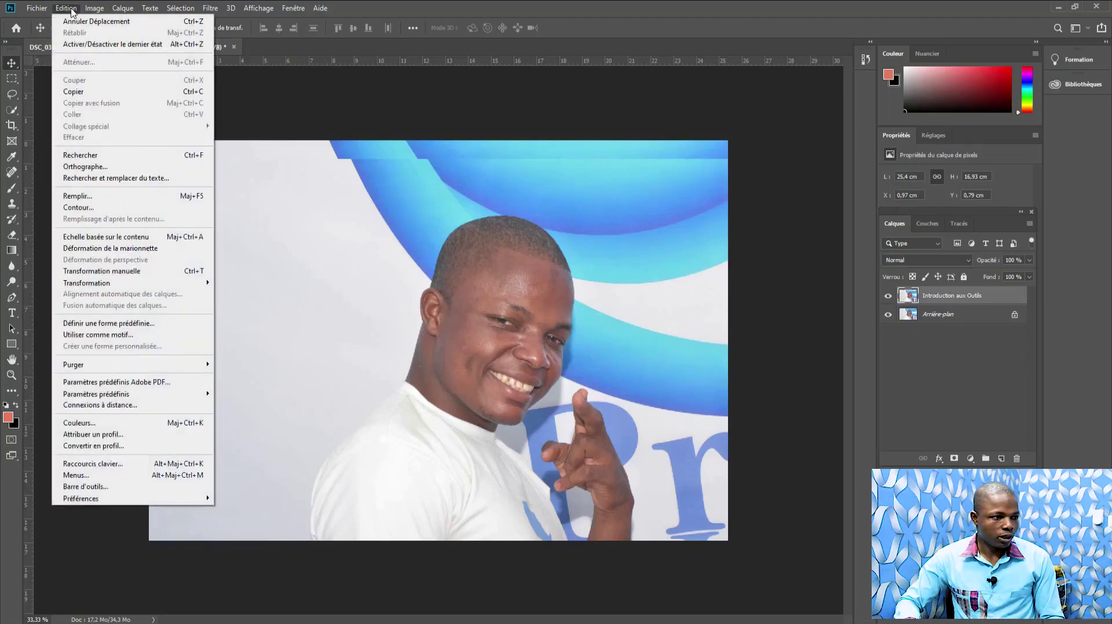
left_click(101, 272)
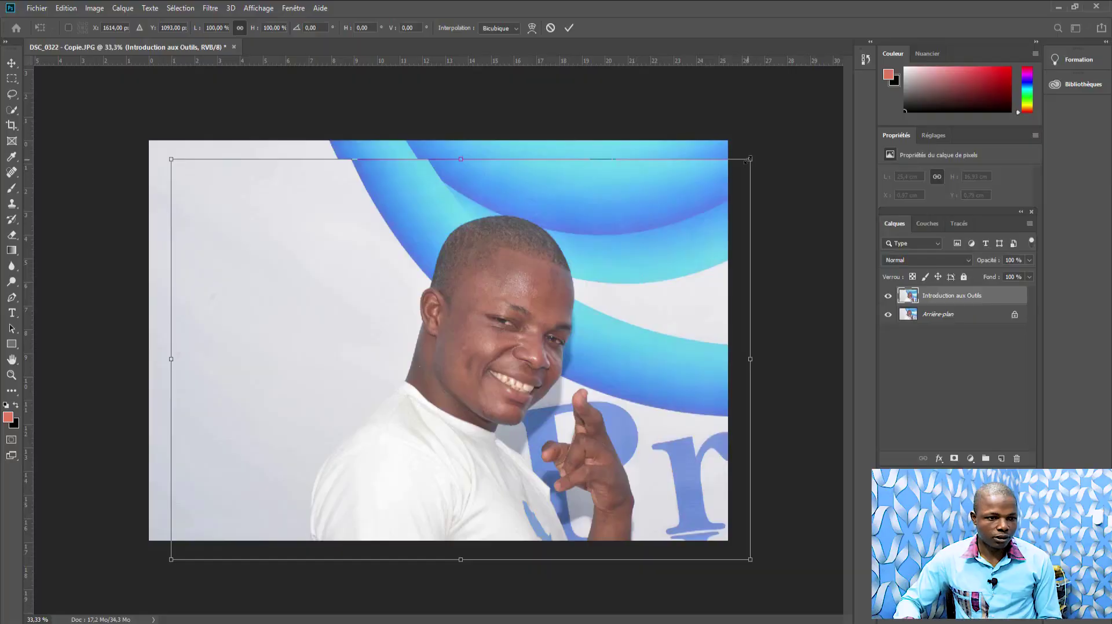
left_click_drag(749, 160, 543, 302)
left_click_drag(454, 371, 446, 265)
left_click_drag(536, 453, 580, 442)
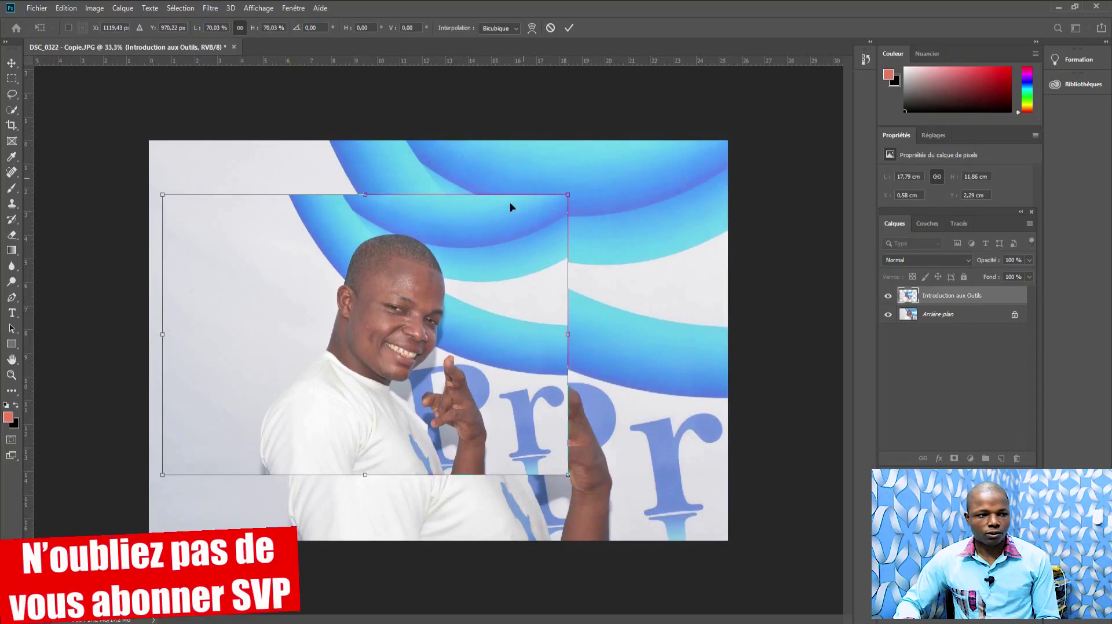
left_click(570, 29)
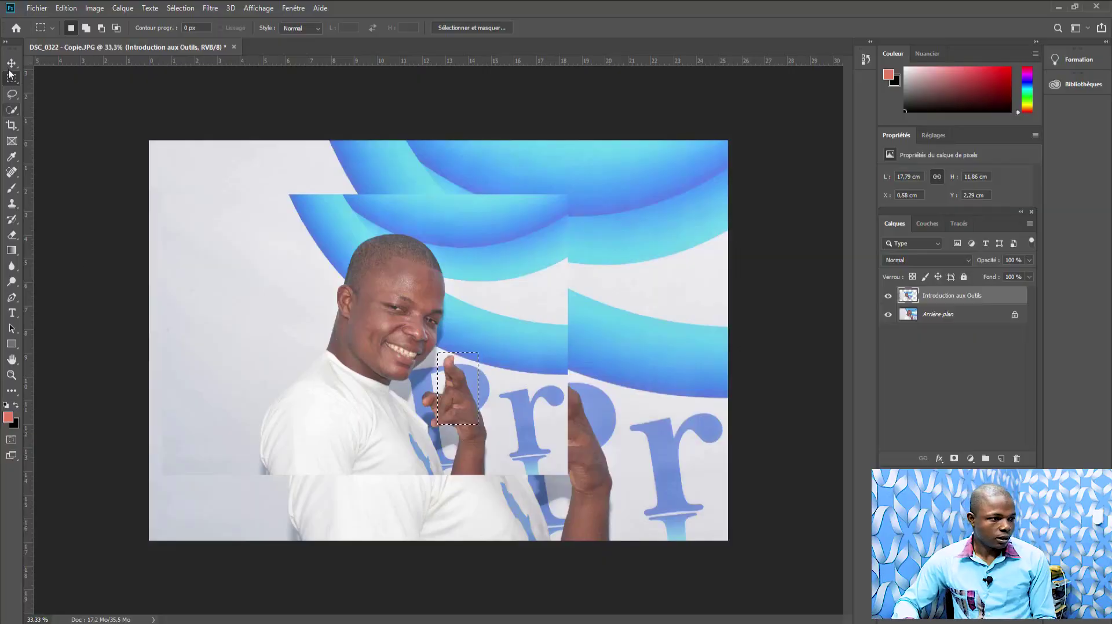
- Try moving the rectangular selection around the hand up and to the right, and clear the selection
left_click(9, 69)
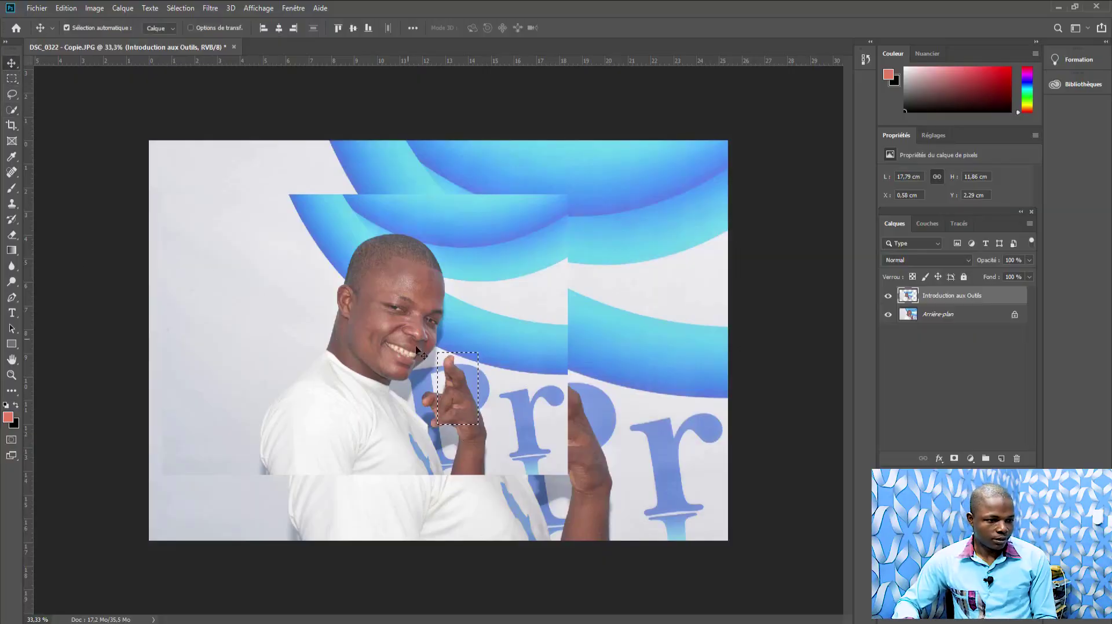
left_click_drag(448, 398, 559, 371)
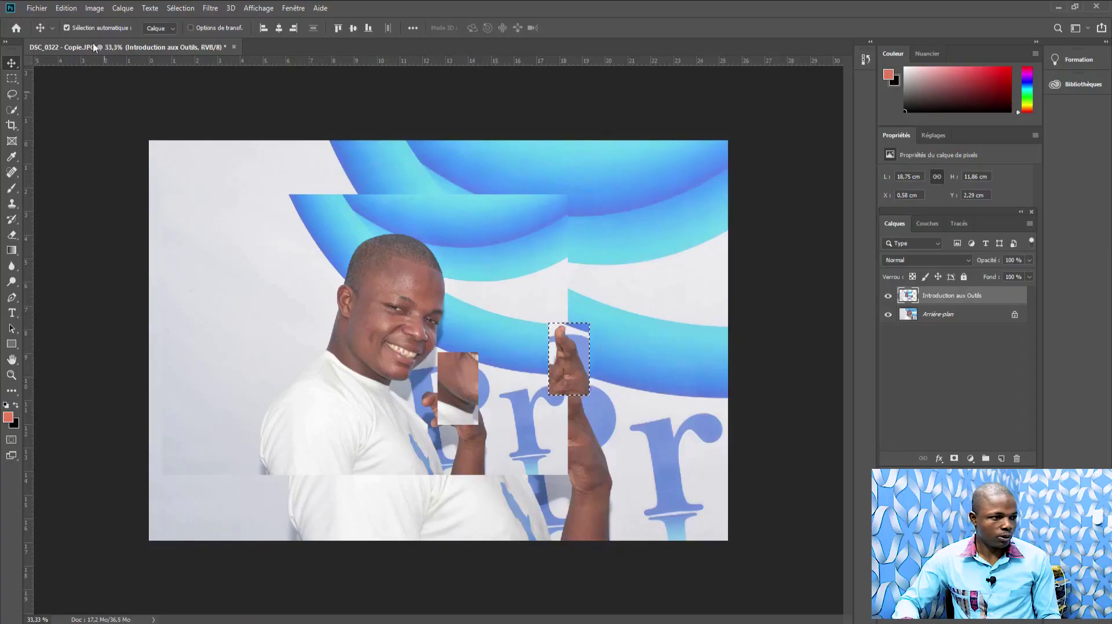
left_click(66, 8)
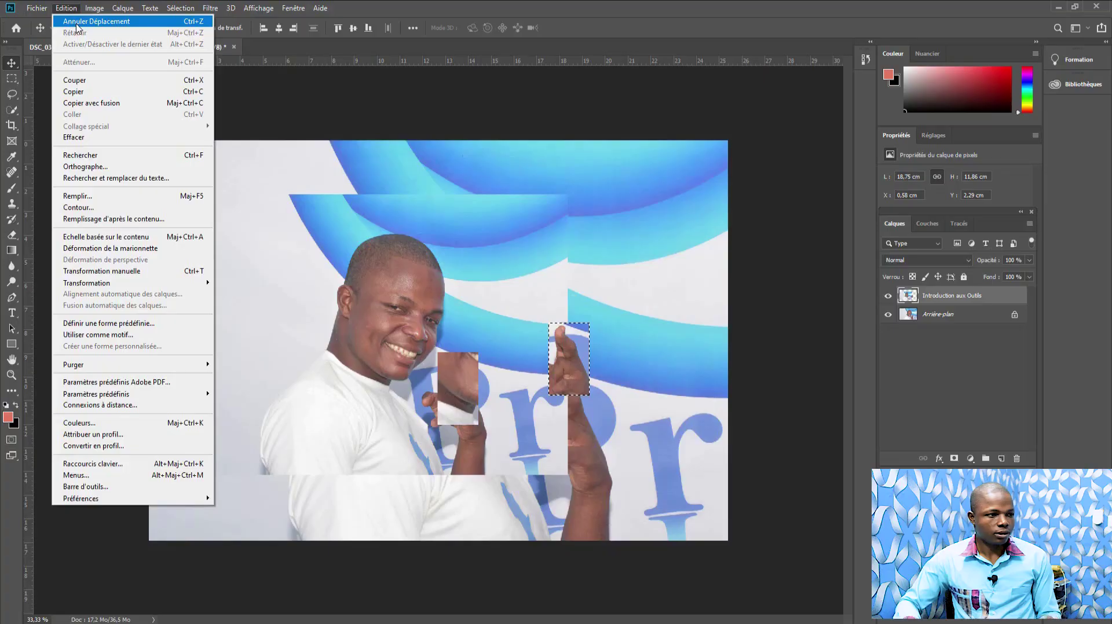
left_click(77, 24)
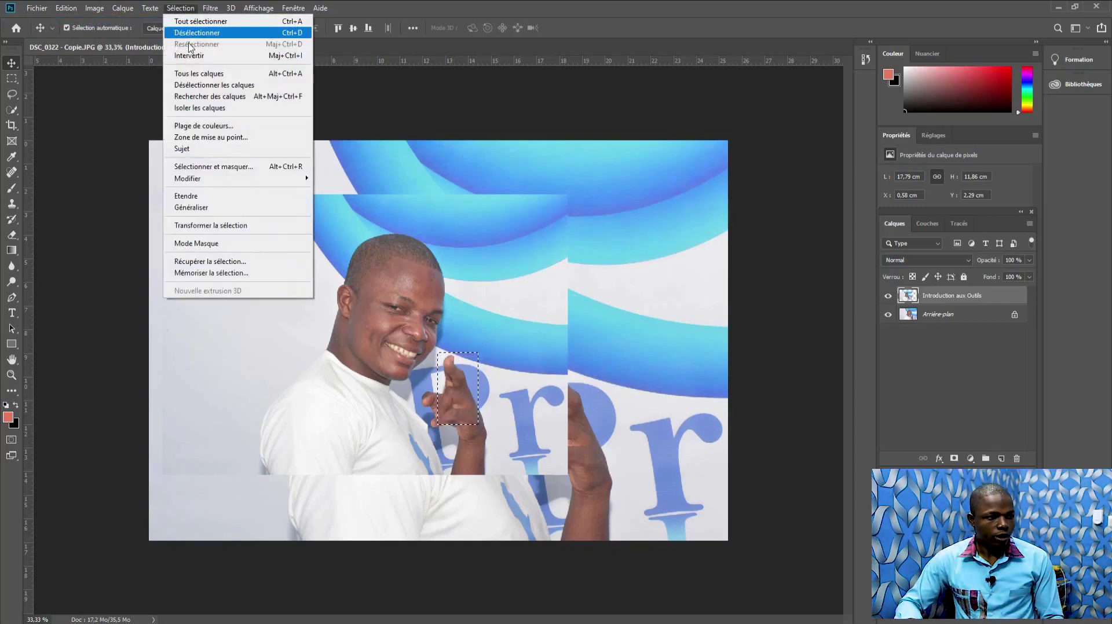
left_click(200, 35)
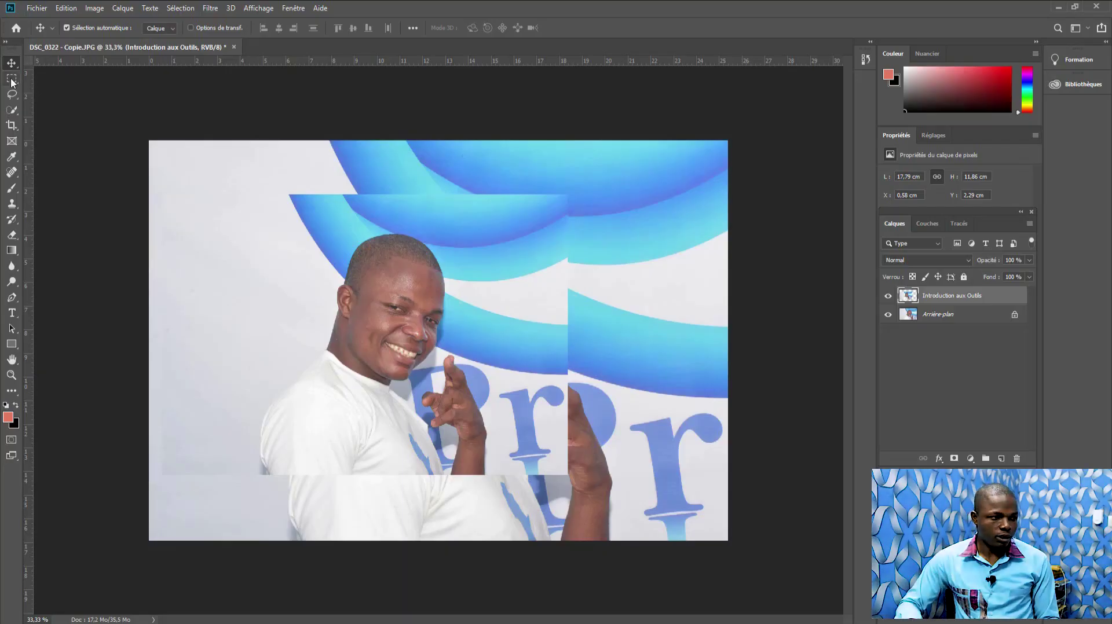
- Draw an elliptical selection around the man's head on the reduced photo layer
left_click(12, 81)
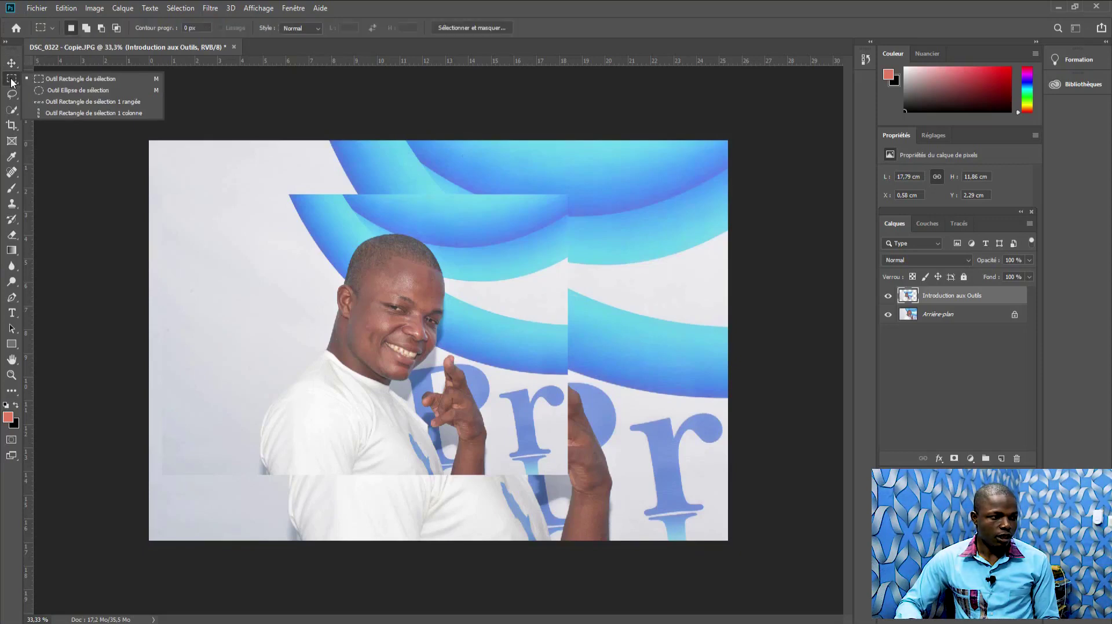
left_click(11, 81)
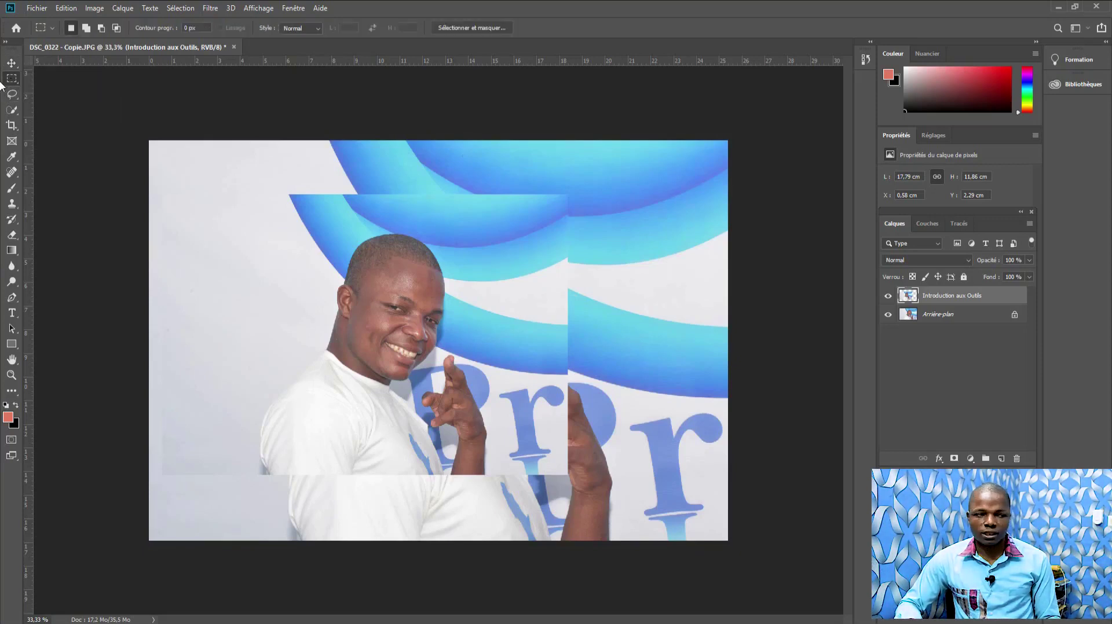
left_click(10, 82)
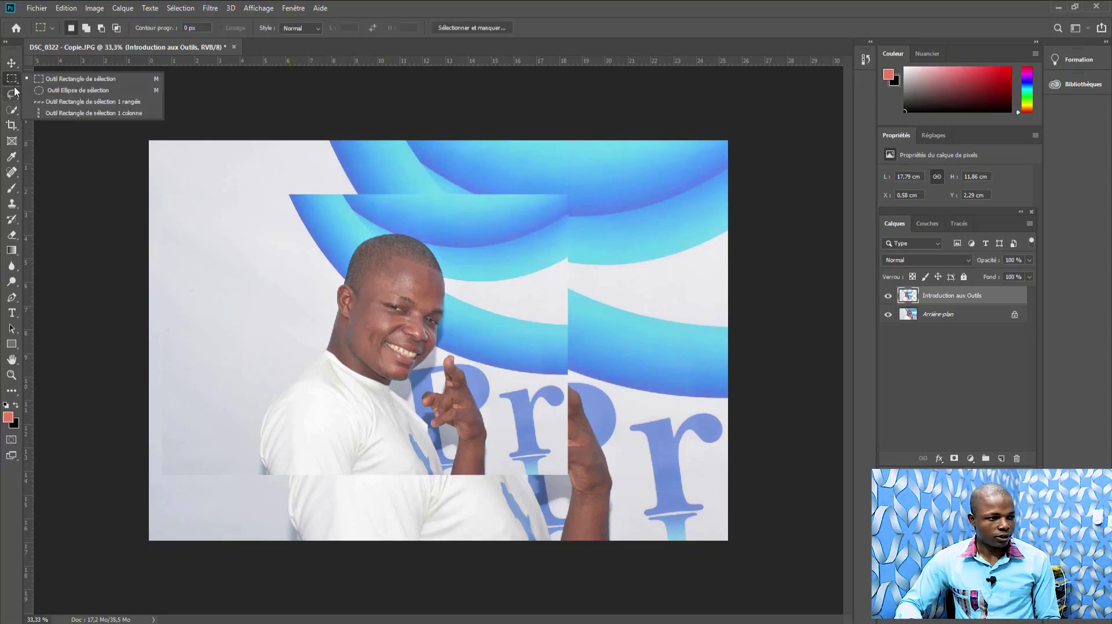
left_click(60, 91)
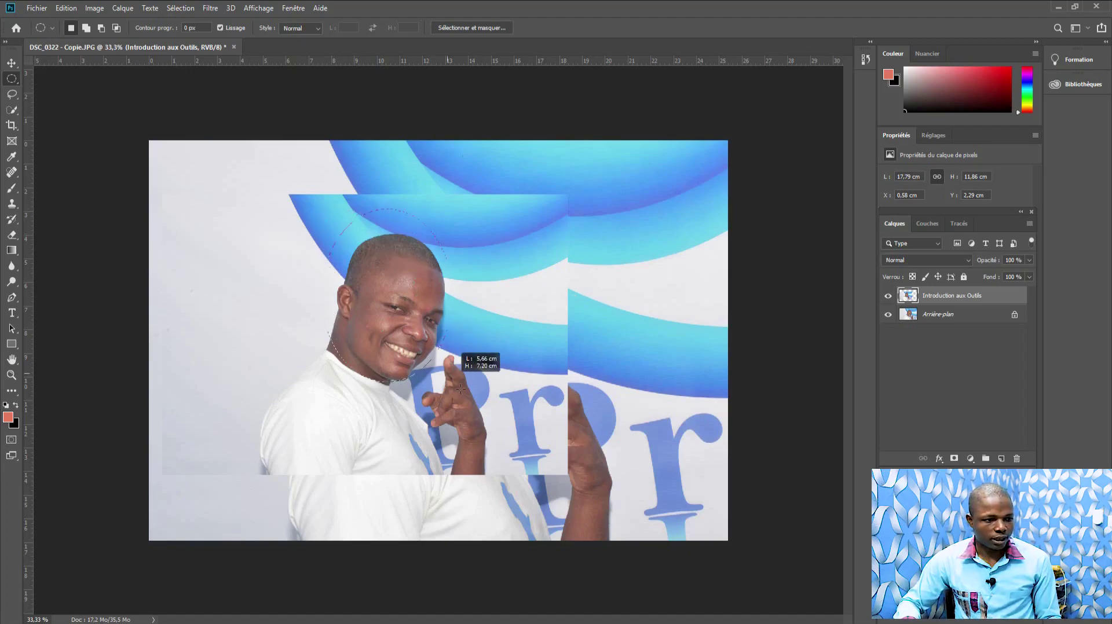
left_click_drag(462, 389, 322, 208)
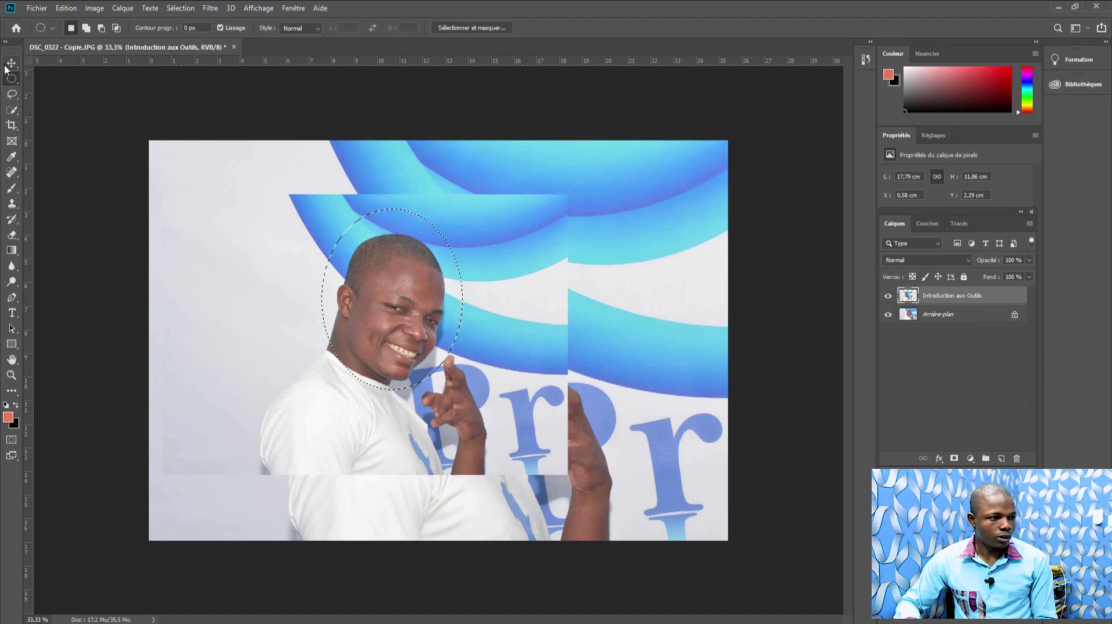
- Try moving the elliptically selected head to the right over the blue rings, and clear the selection
key("v")
left_click_drag(363, 307, 532, 326)
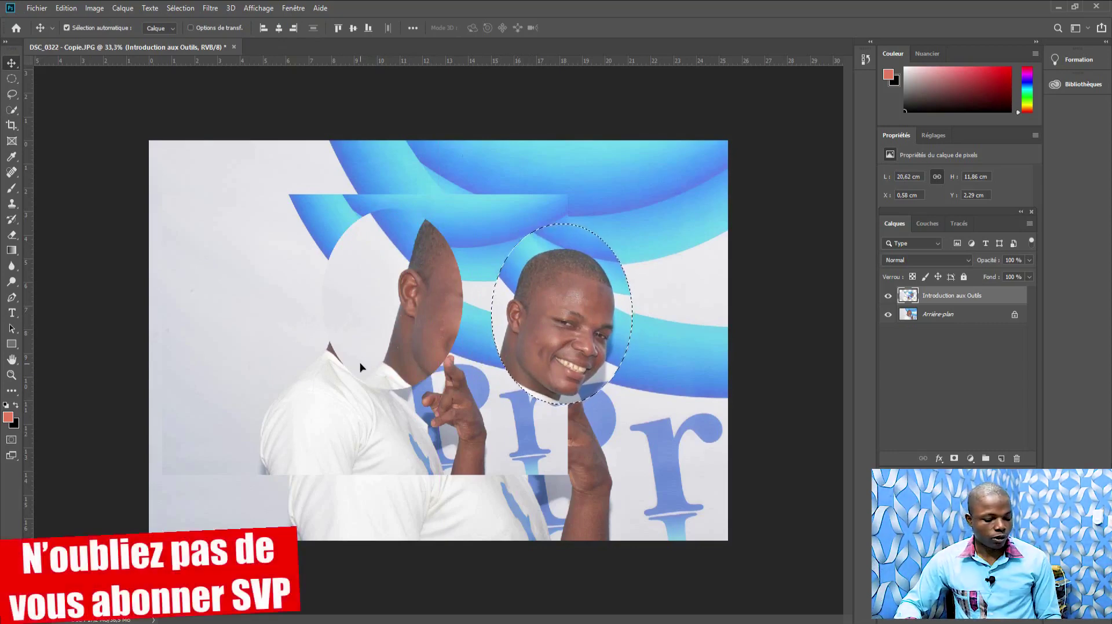
key("ctrl+z")
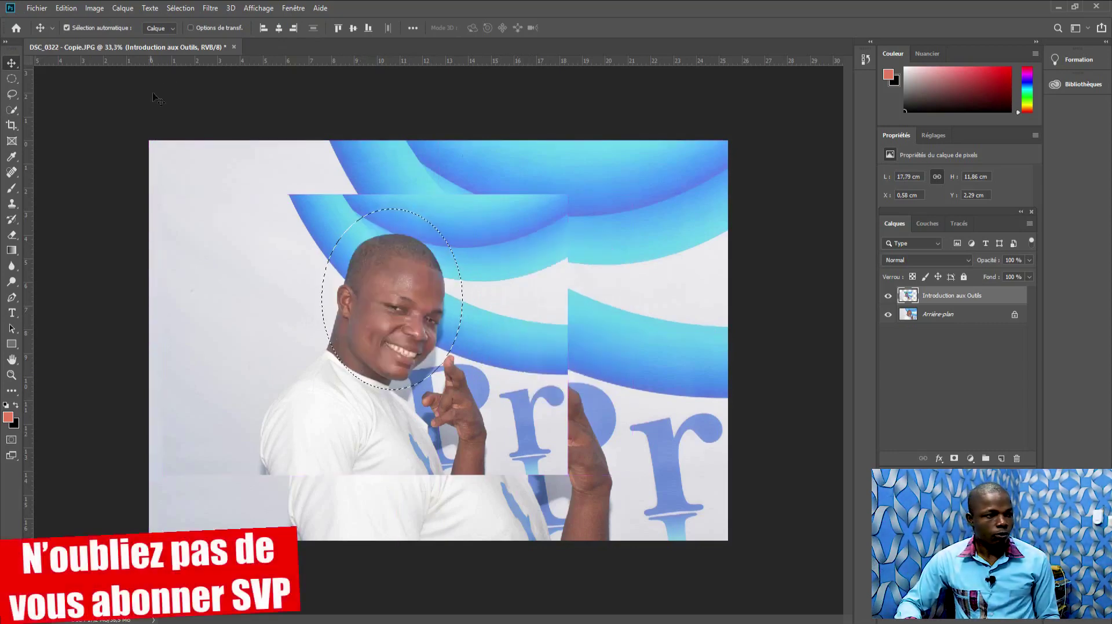
left_click(188, 9)
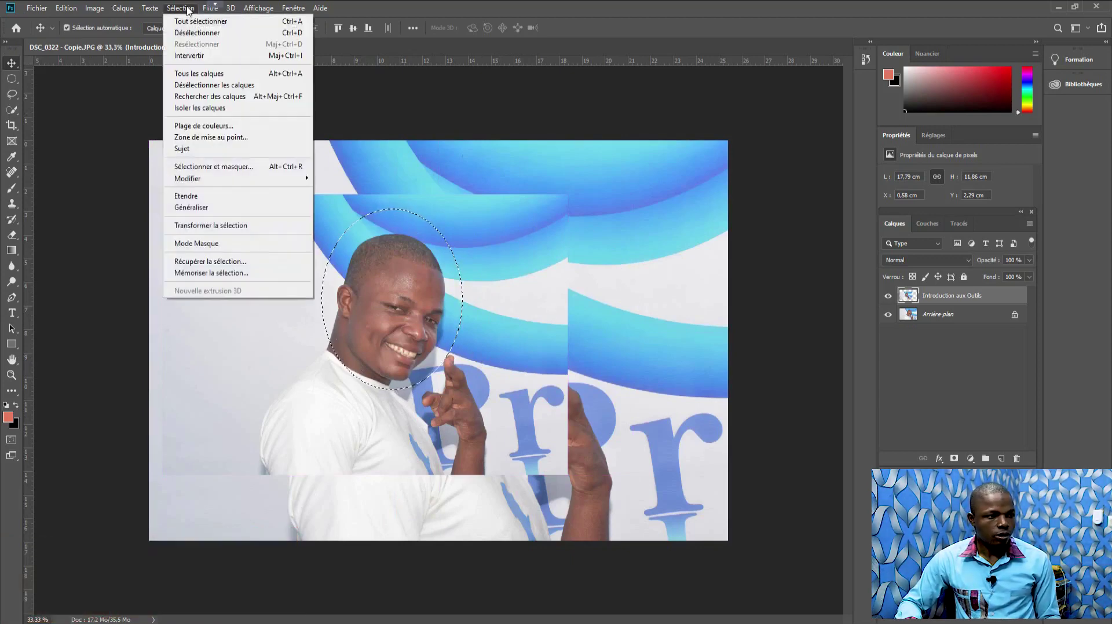
left_click(294, 39)
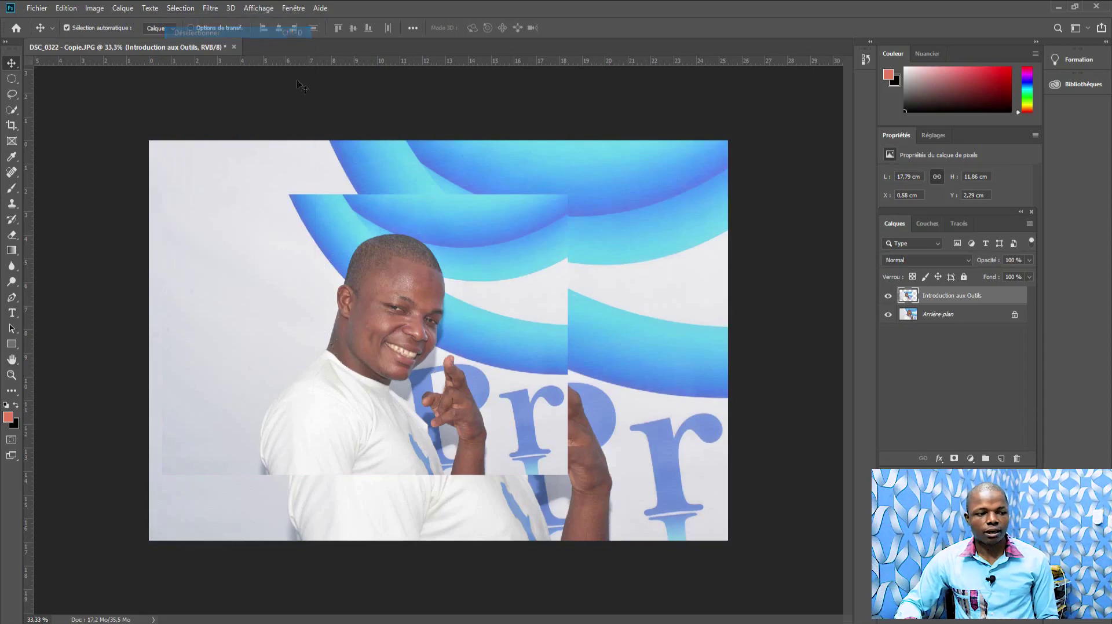
- Draw a freehand Lasso selection around the head and neck on the reduced photo layer
left_click(12, 96)
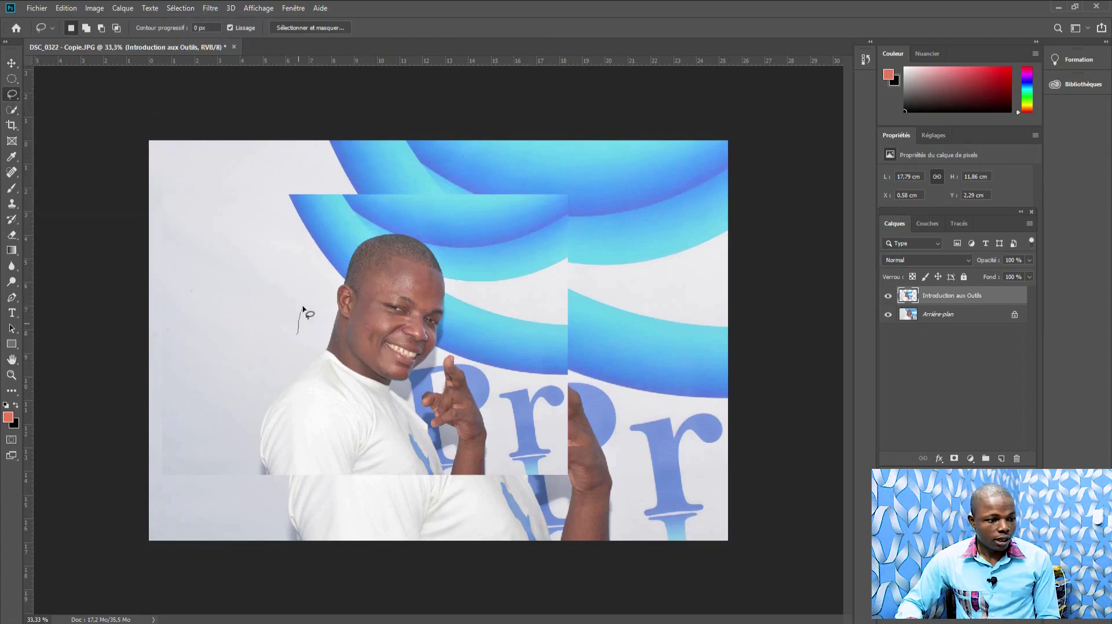
mouse_move(305, 280)
left_mouse_down()
mouse_move(341, 233)
mouse_move(377, 228)
left_mouse_up()
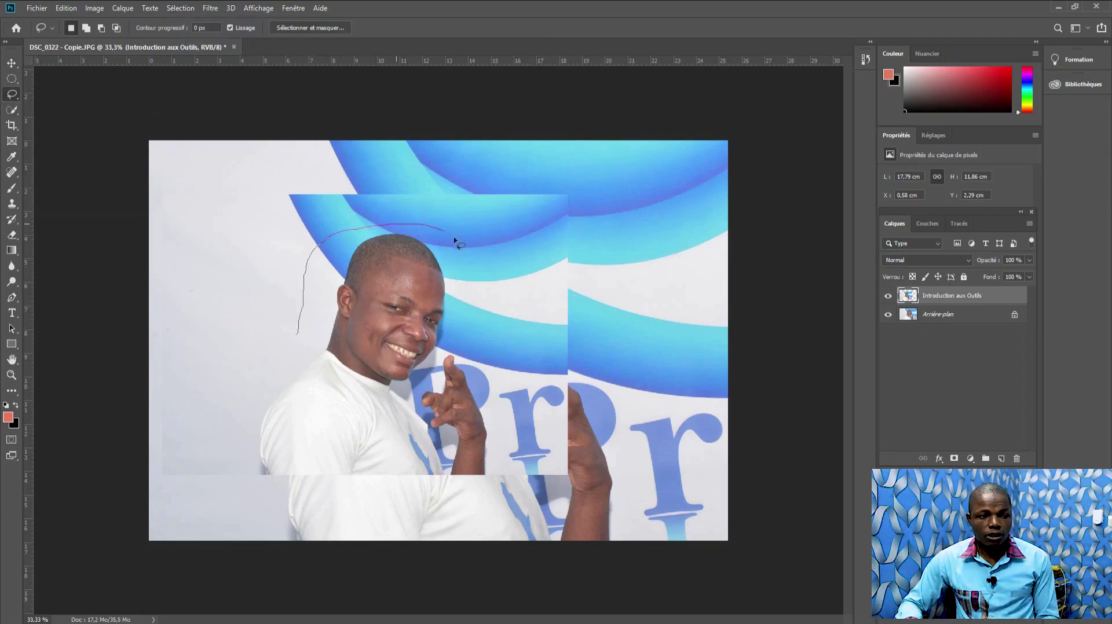
left_click_drag(449, 335, 438, 362)
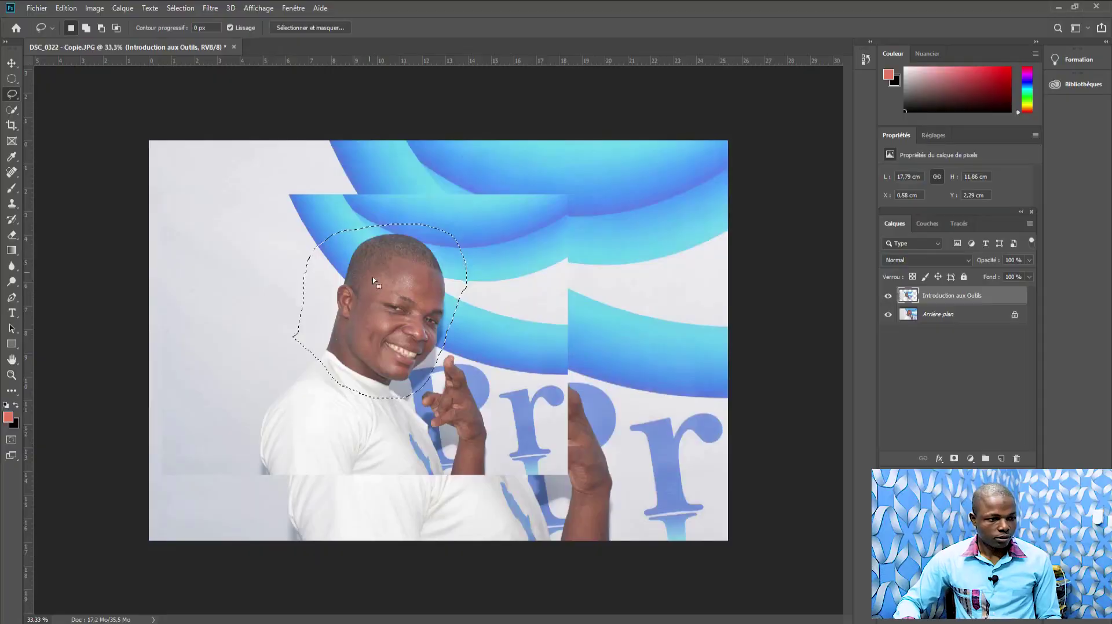
- Try moving the lassoed head down to the empty left area of the photo
left_click(12, 63)
mouse_move(333, 235)
left_mouse_down()
mouse_move(281, 269)
mouse_move(191, 255)
mouse_move(189, 297)
left_mouse_up()
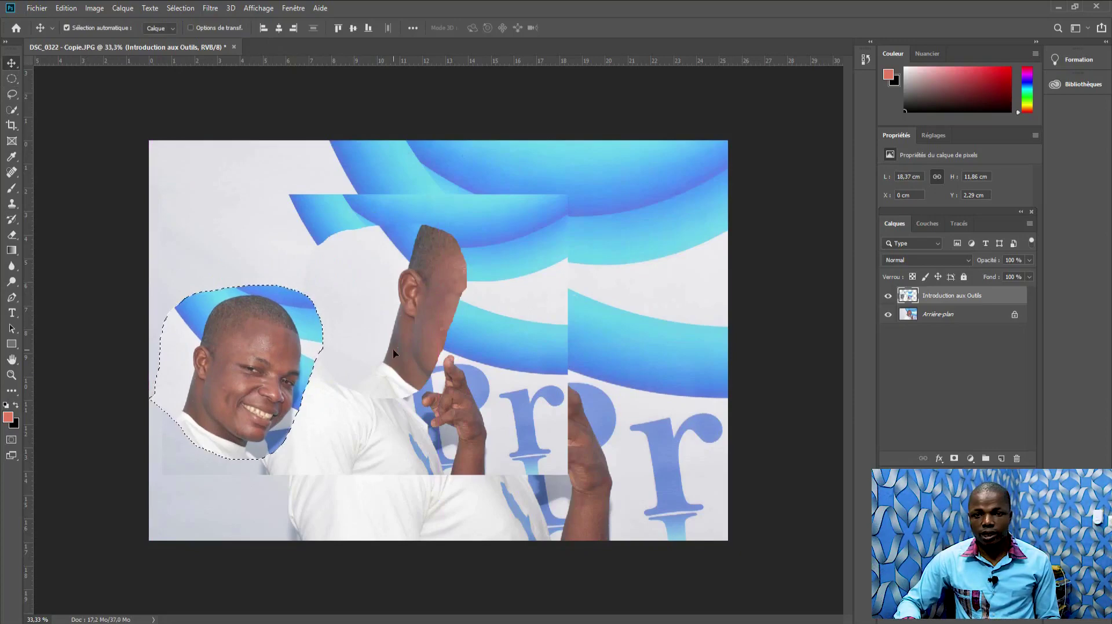
key("ctrl+z")
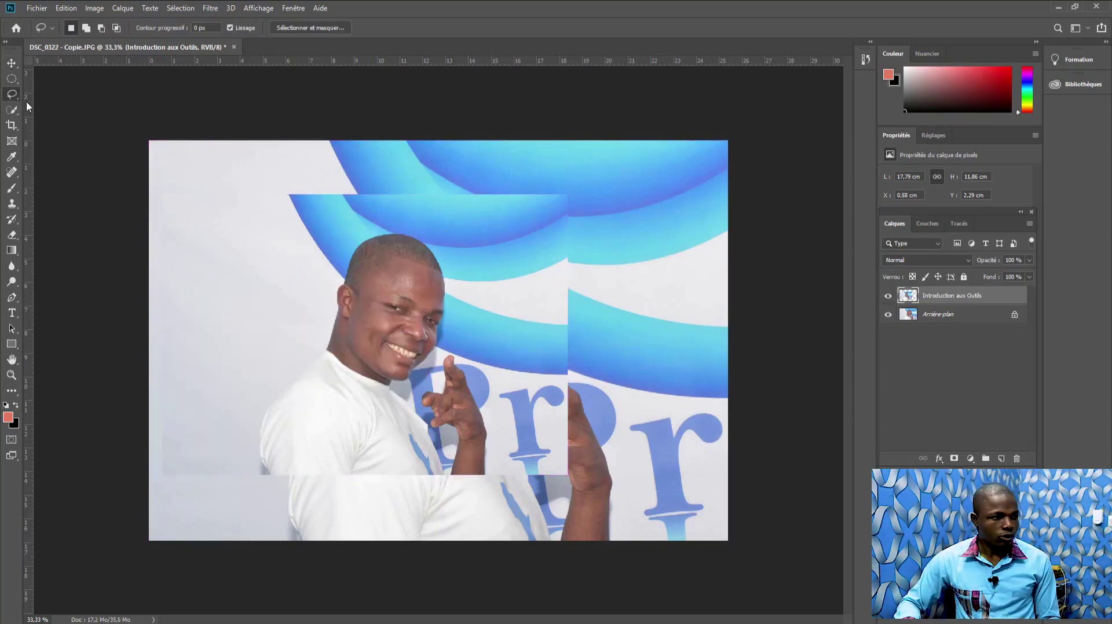
- Draw a polygonal Lasso selection around the man's head and neck on the reduced photo layer
right_click(11, 96)
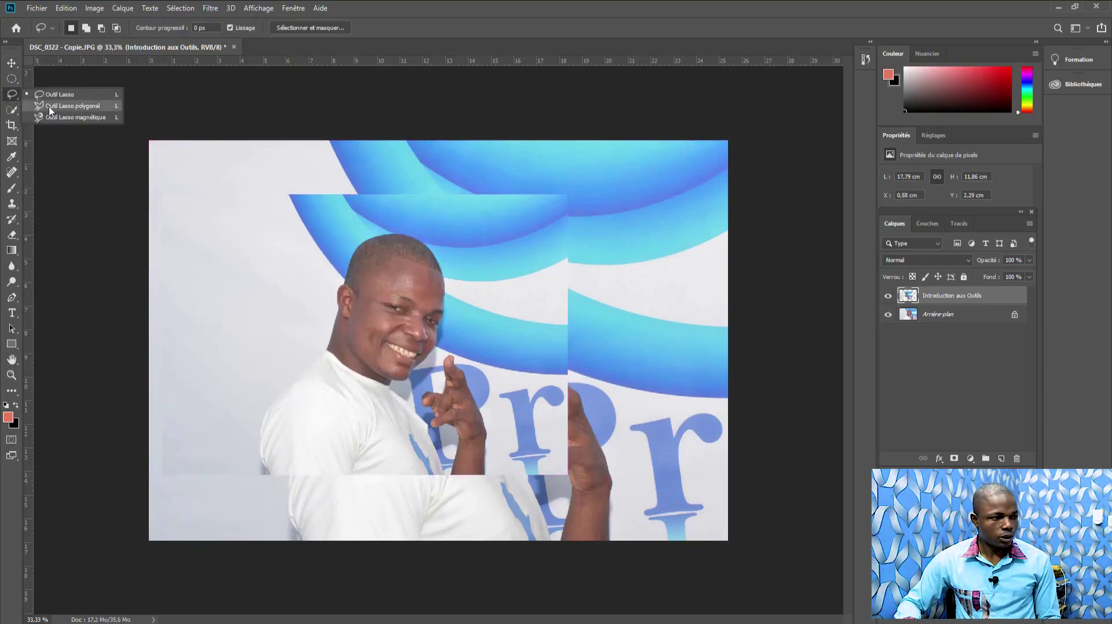
left_click(50, 106)
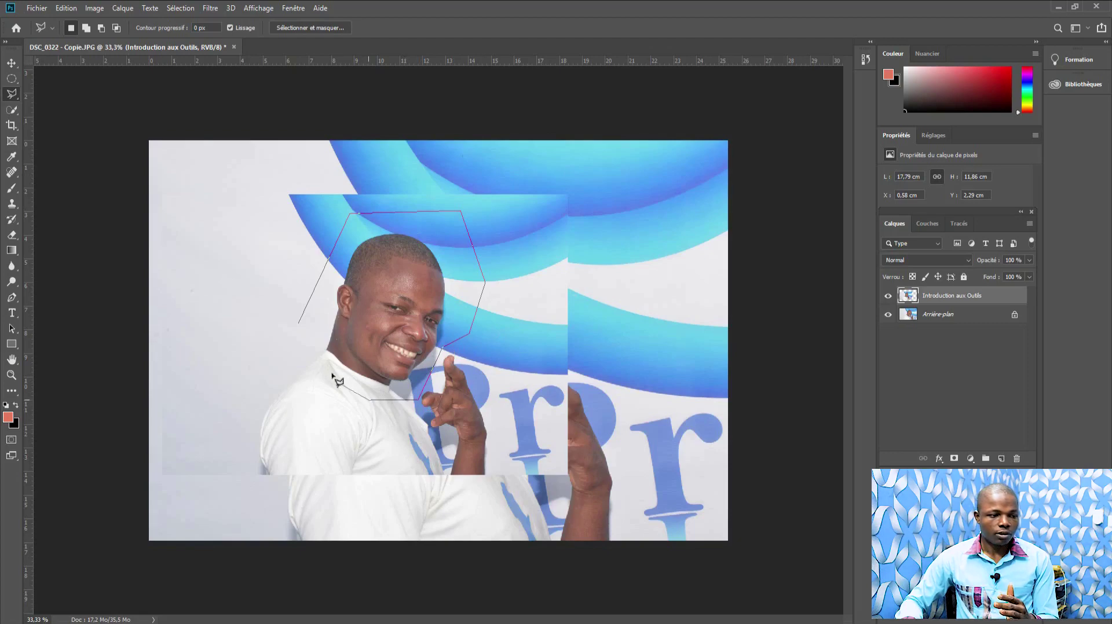
left_click(299, 323)
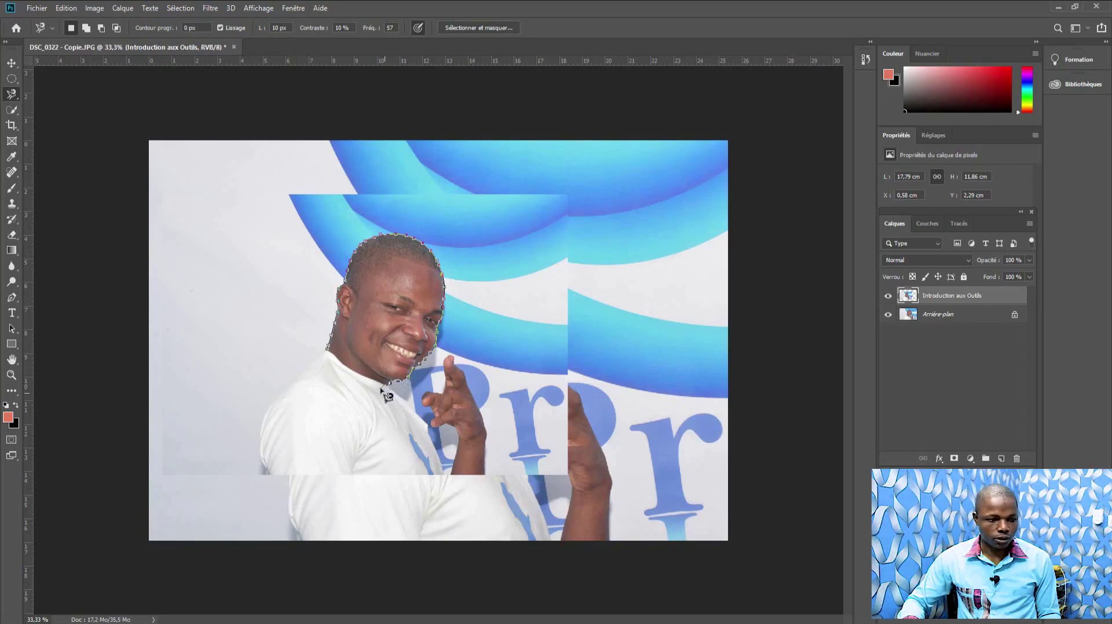
- Select the man's head and neck along their contour with the Magnetic Lasso and try moving the selected part toward the empty left area
left_click(334, 359)
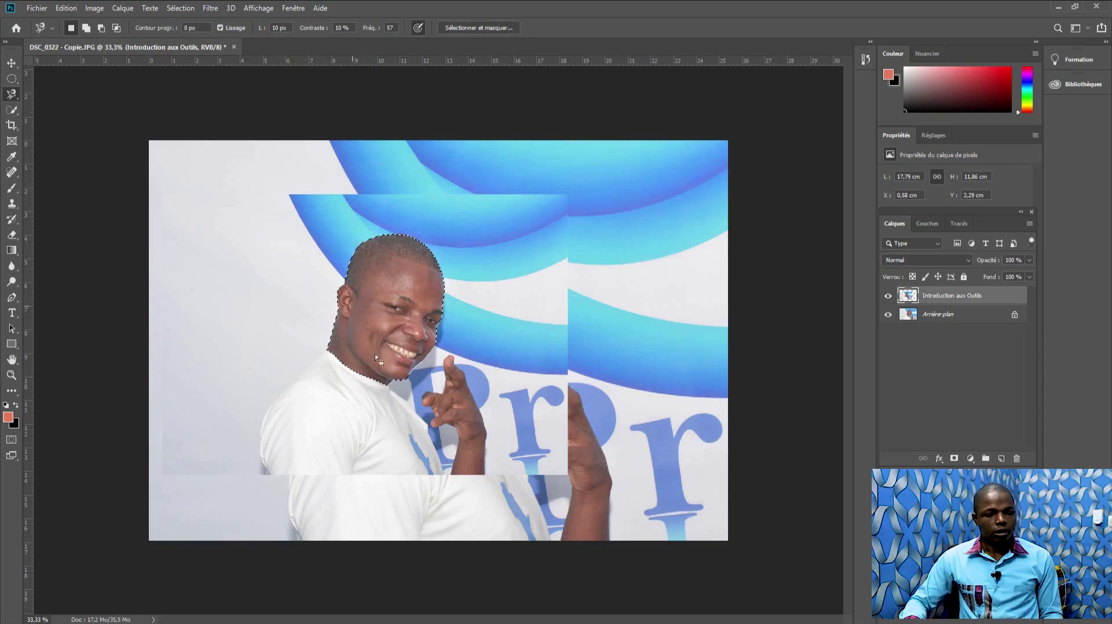
key("v")
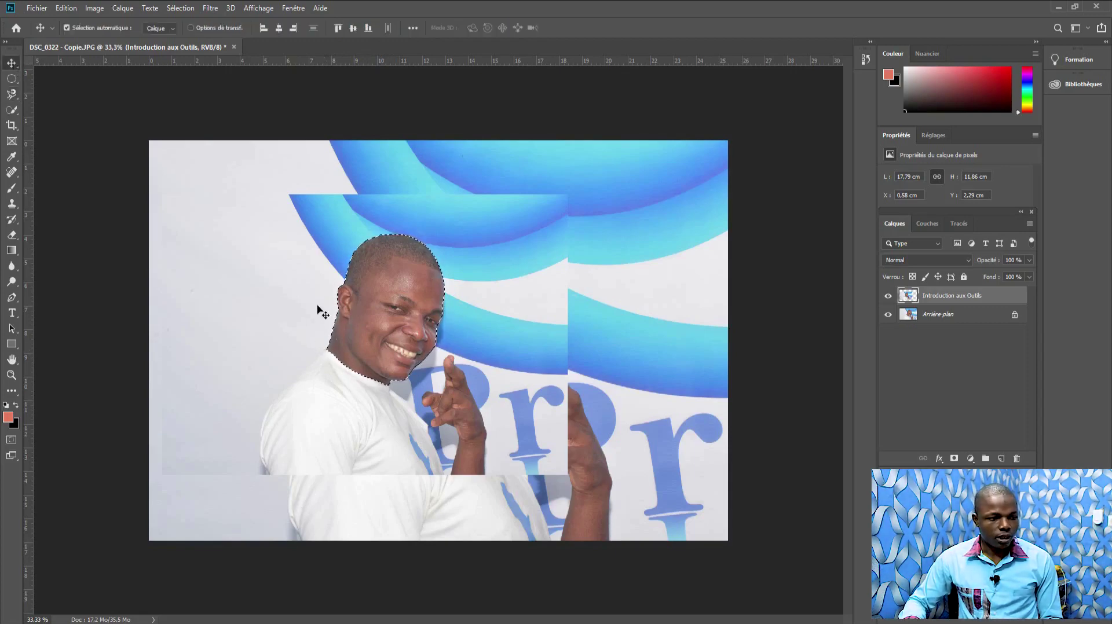
left_click_drag(391, 310, 254, 285)
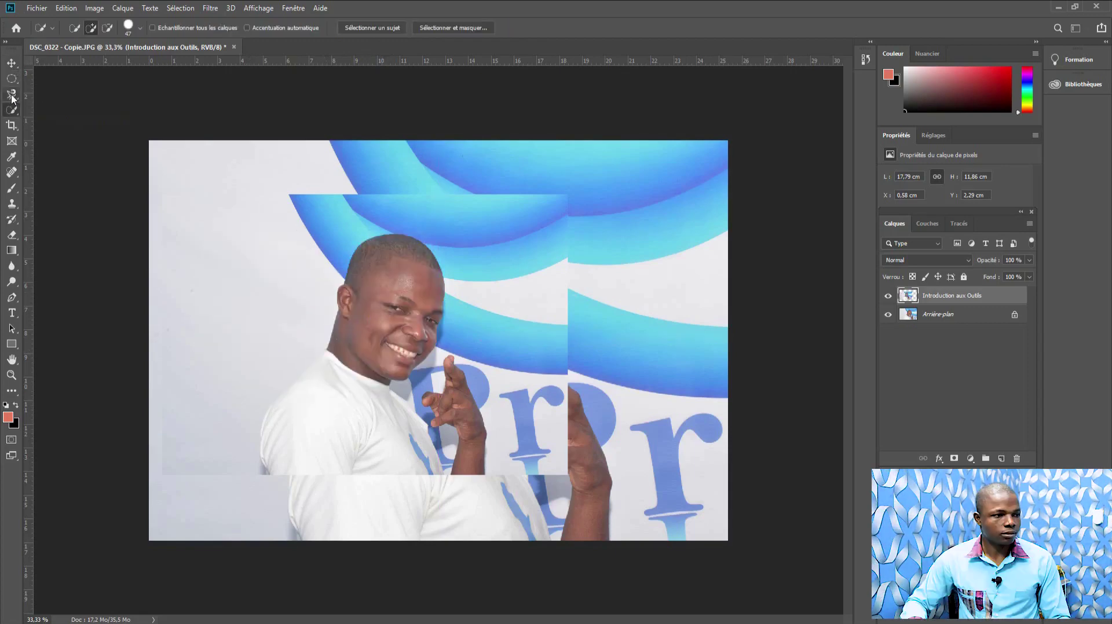
- Select the man's head with the Quick Selection tool and subtract the excess area between the chin and the raised hand
left_click(11, 94)
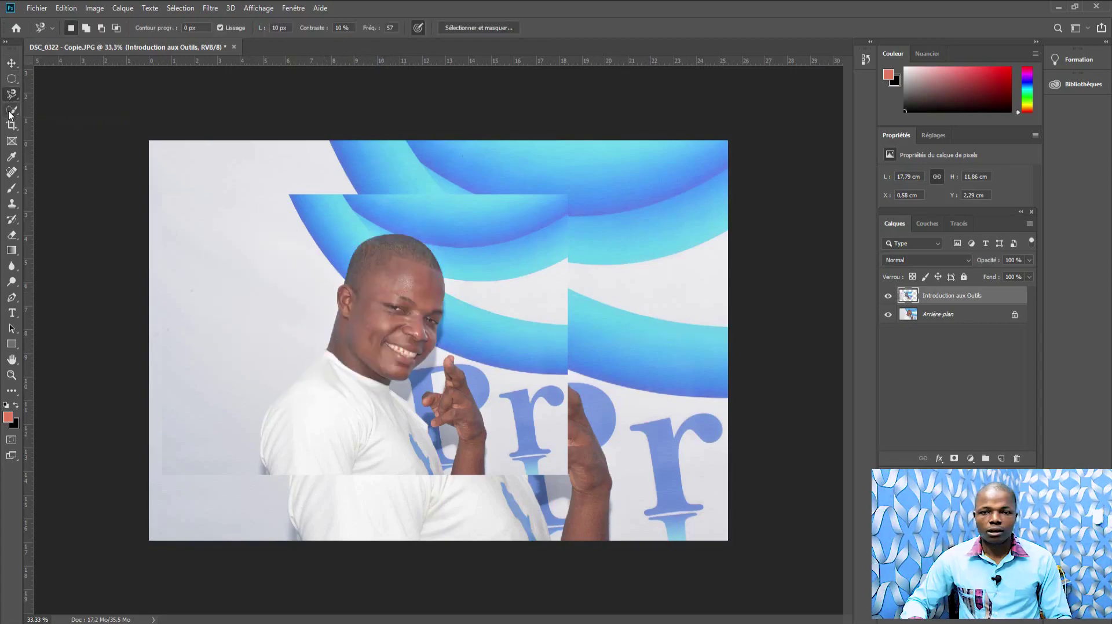
left_click(11, 111)
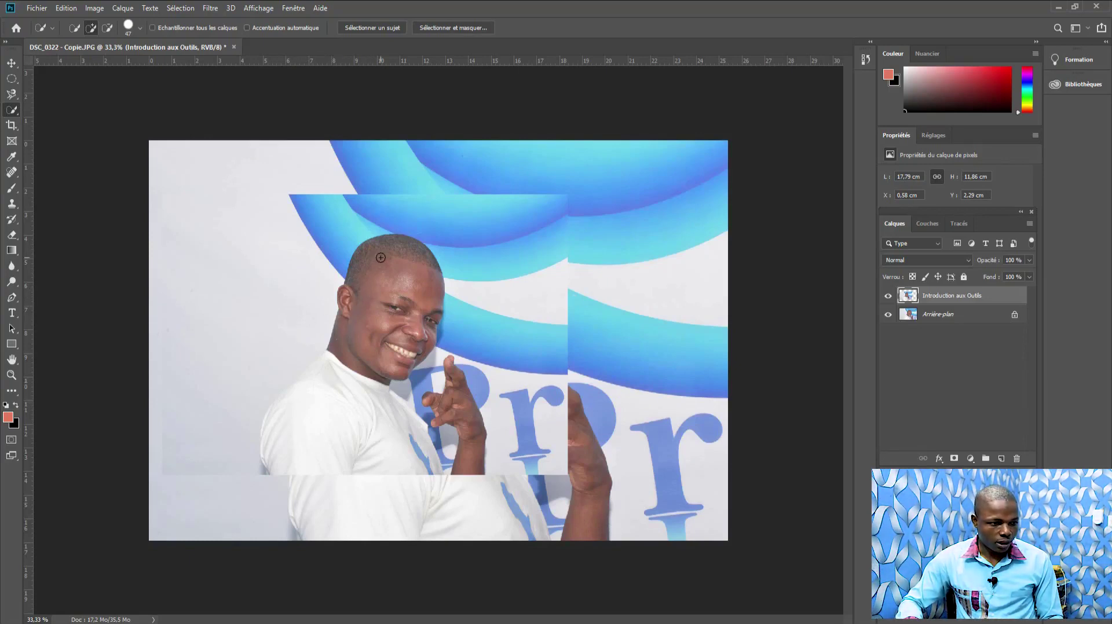
left_click_drag(381, 258, 386, 275)
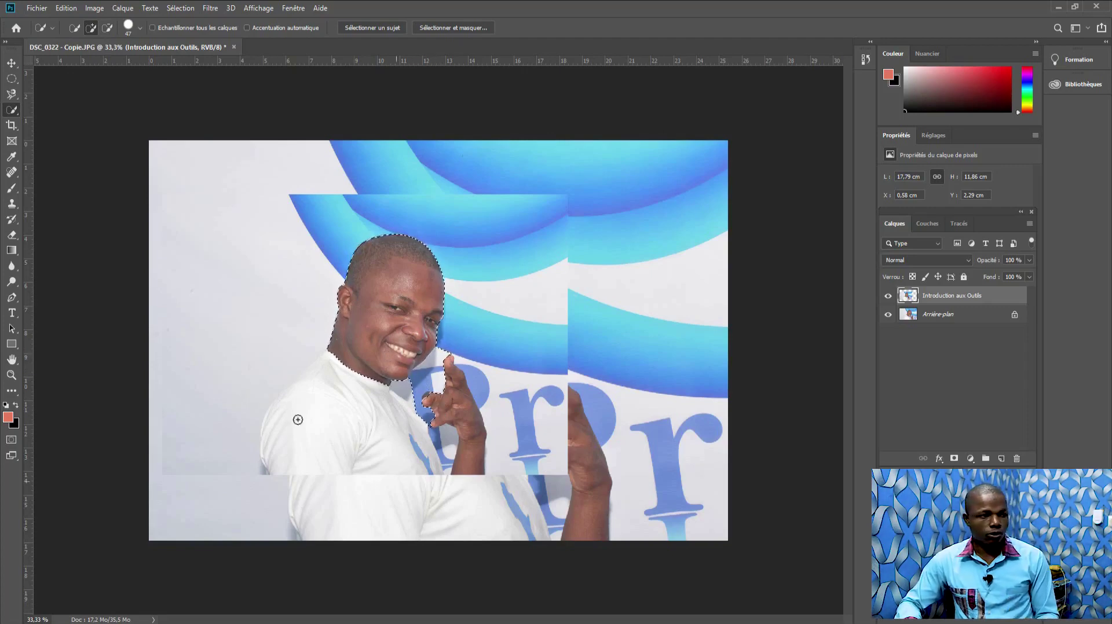
left_click(108, 29)
left_click_drag(443, 355, 434, 374)
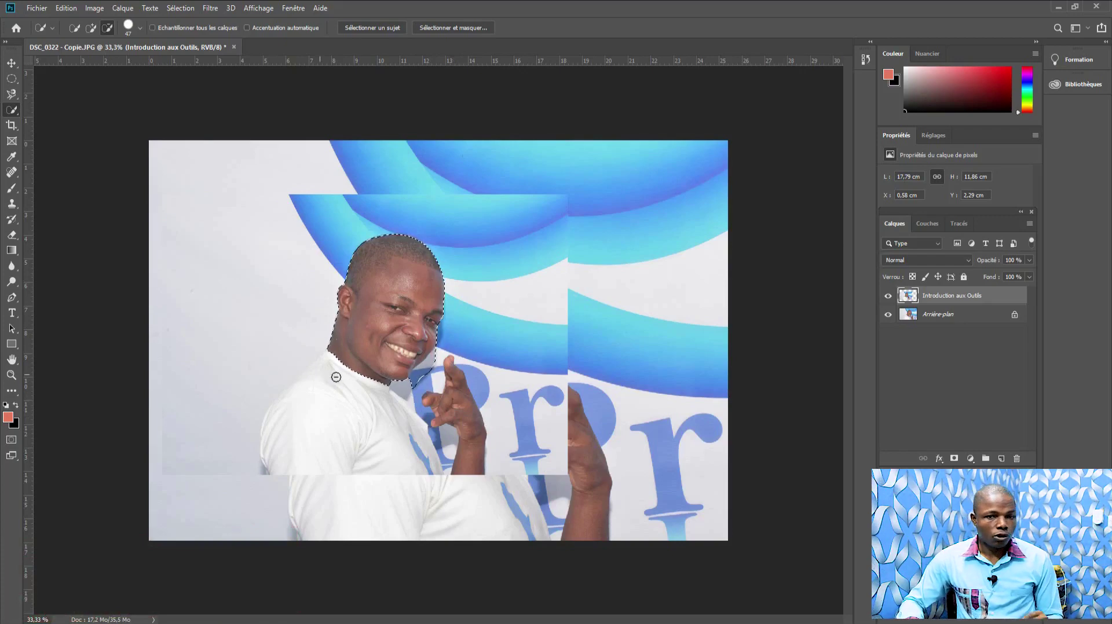
- Set the Quick Selection brush size to 97 px and clear the selection around the head
left_click(140, 29)
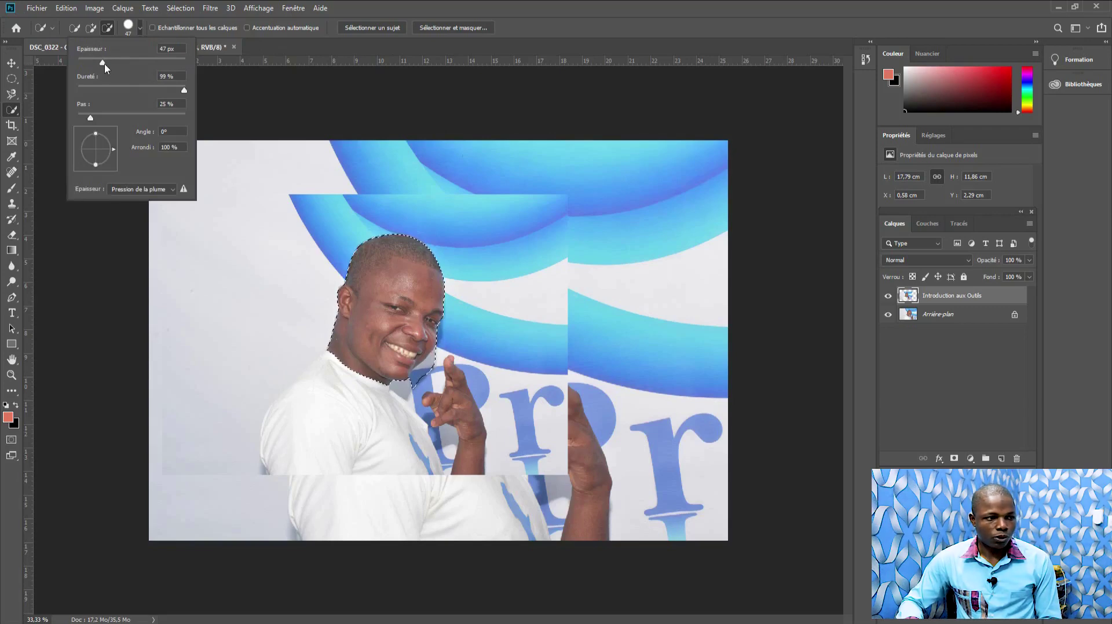
left_click_drag(105, 67, 126, 68)
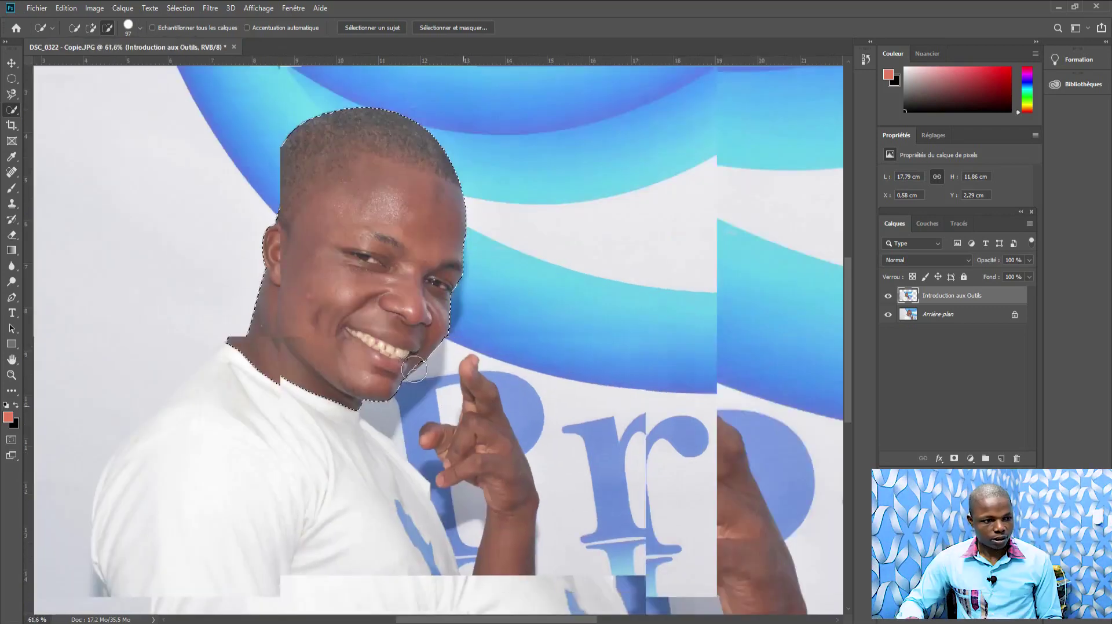
scroll(492, 425, "down", 5)
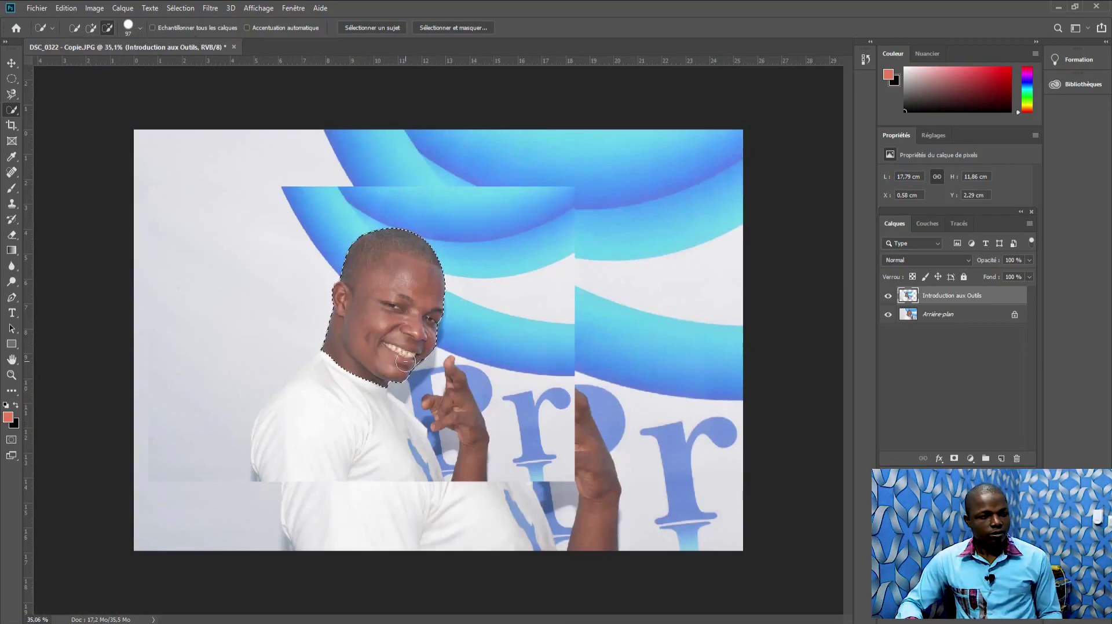
key("ctrl+d")
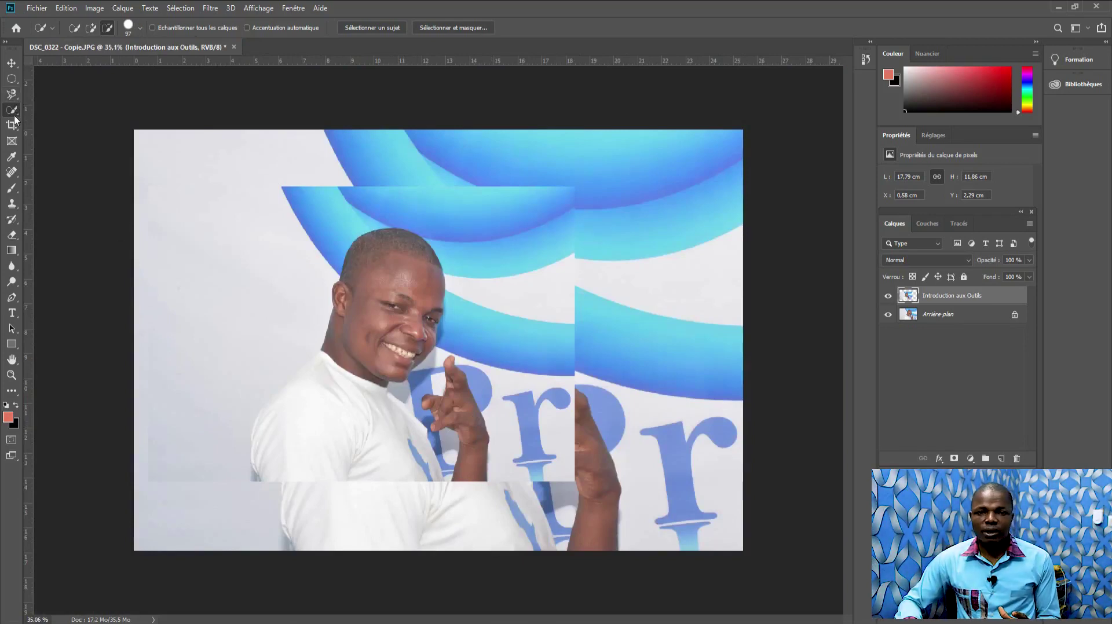
- Try Magic Wand selections on the backdrop, reselecting the light-blue arc above the head with a tolerance of 10
right_click(14, 119)
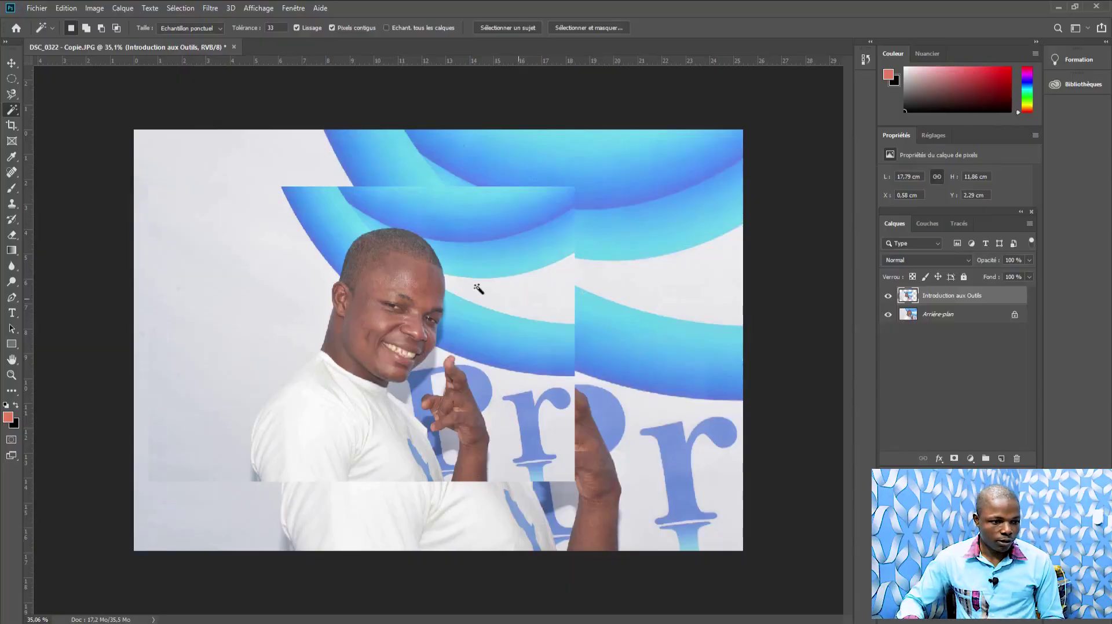
left_click(510, 298)
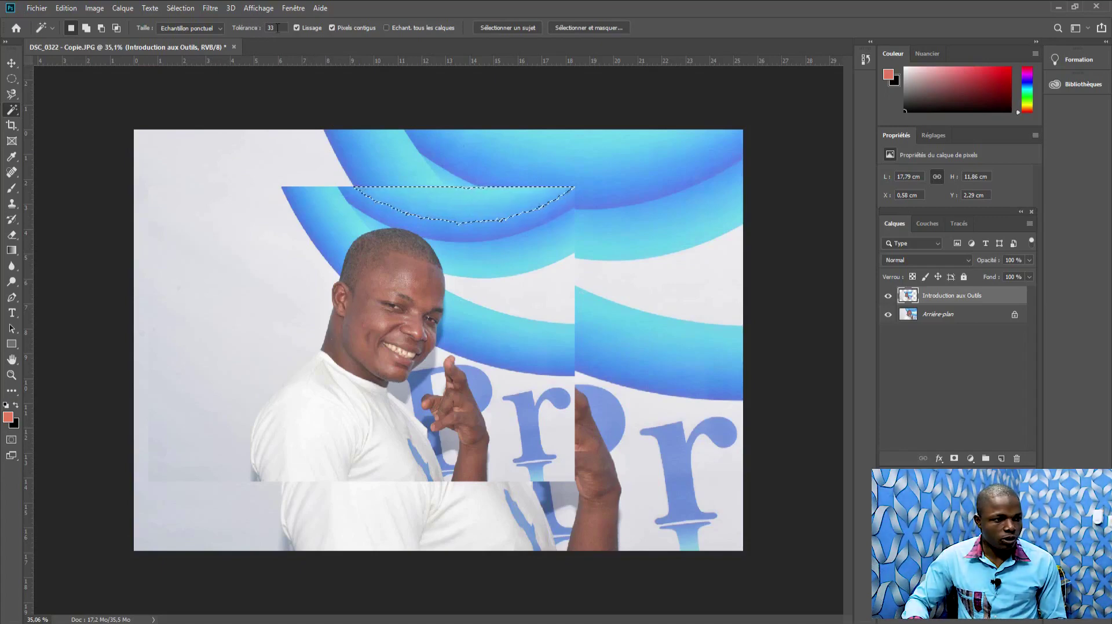
left_click(277, 28)
type("10")
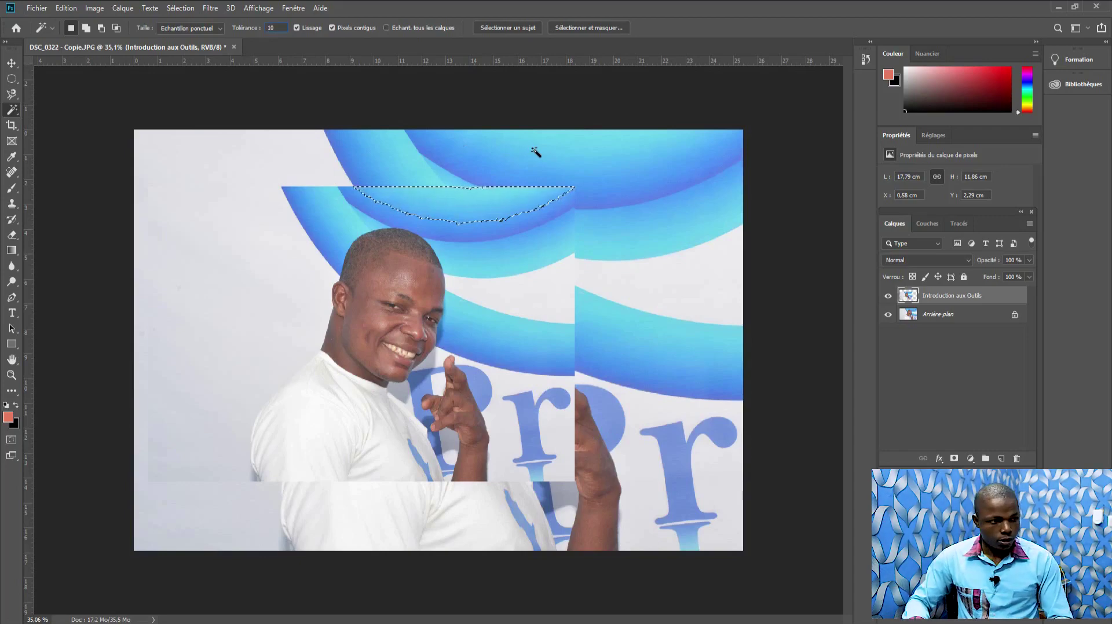
left_click(446, 197)
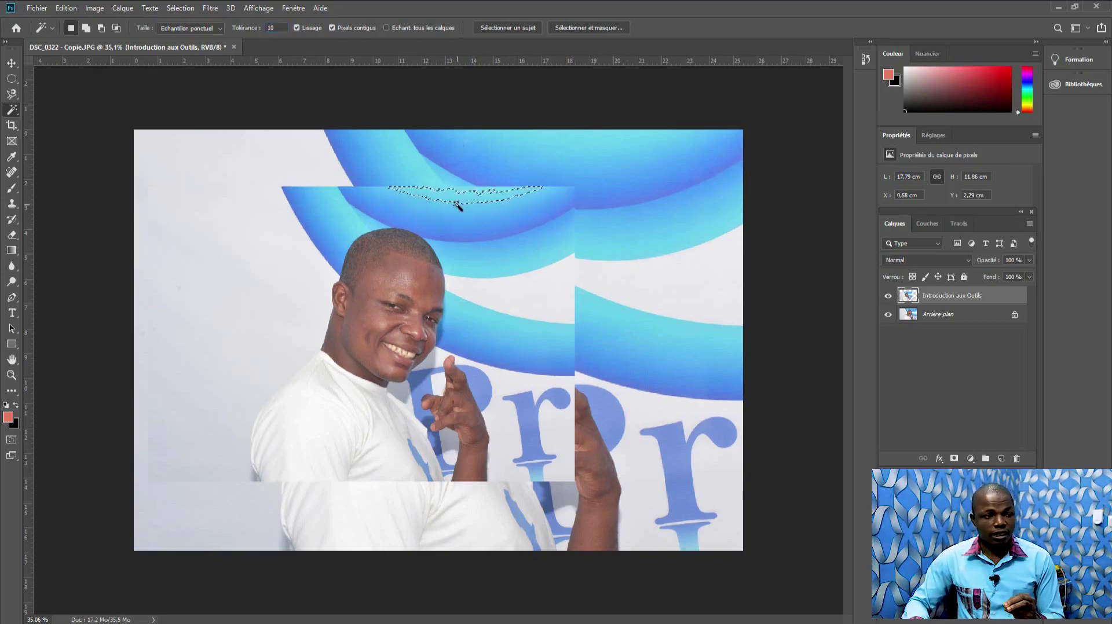
- Set the Magic Wand tolerance to 100 and reselect the light-blue arc above the man's head
left_click_drag(278, 28, 256, 23)
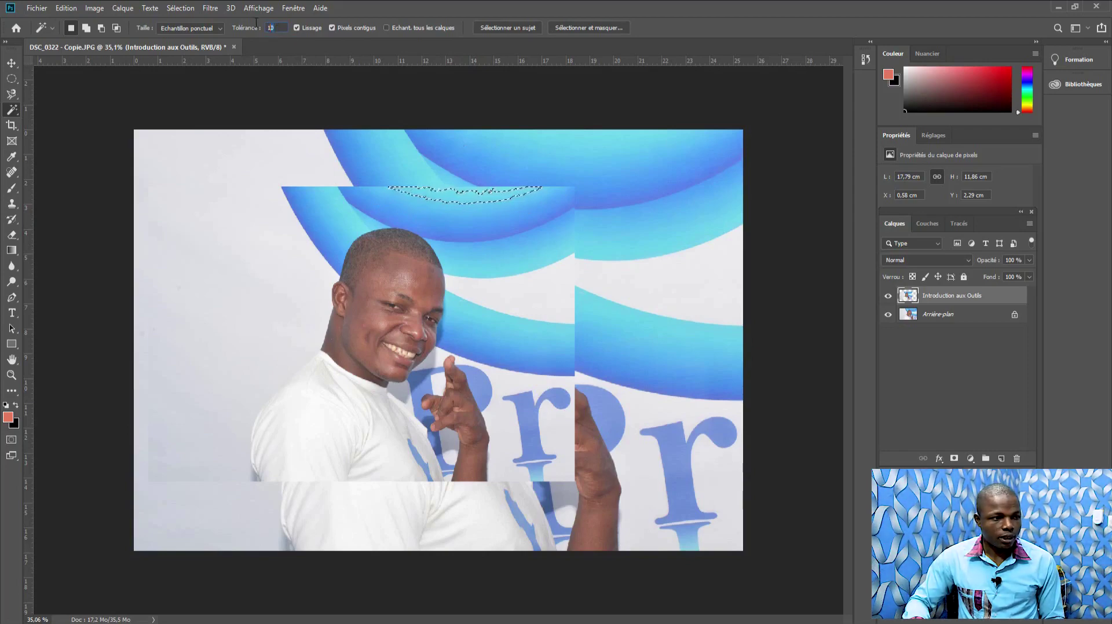
type("100")
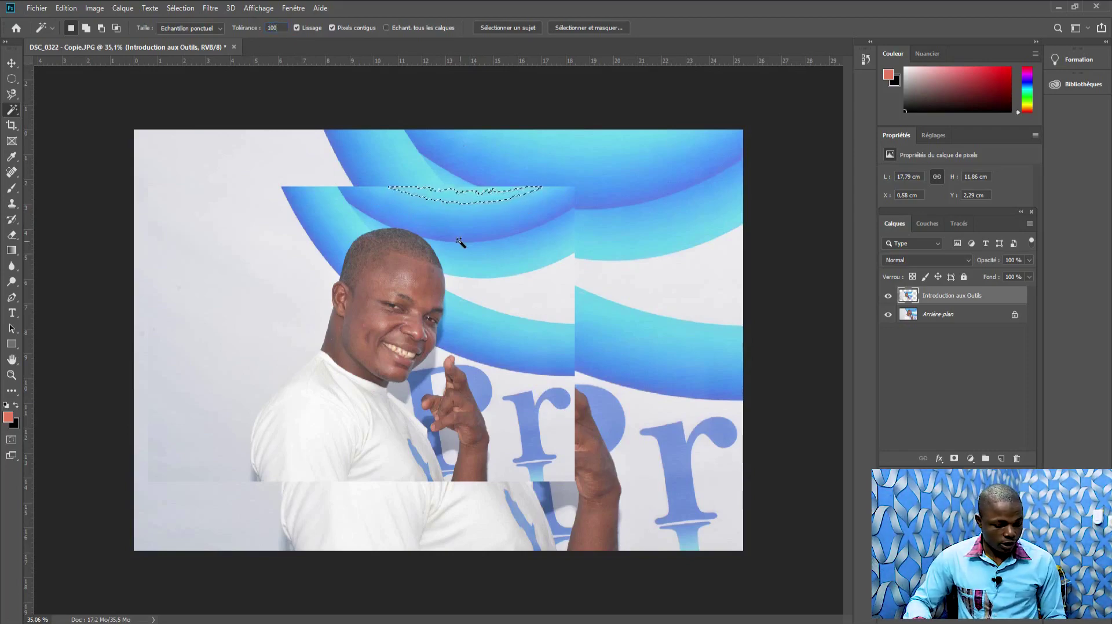
left_click(451, 198)
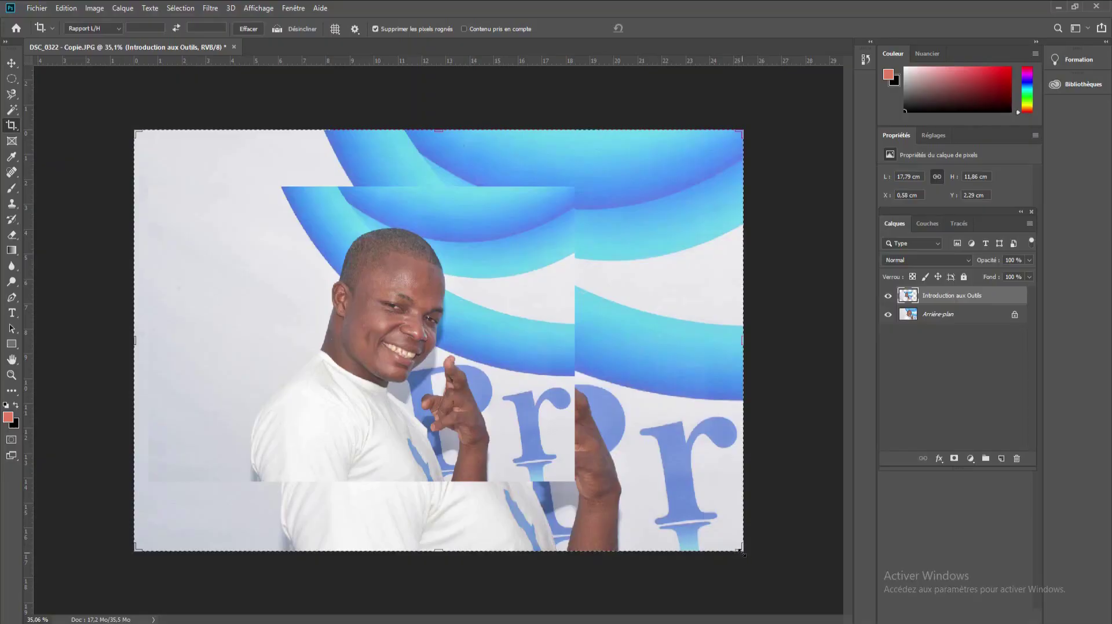
- Pull the crop frame's lower-right corner inward to trim the photo's right side and bottom
left_click_drag(746, 553, 667, 524)
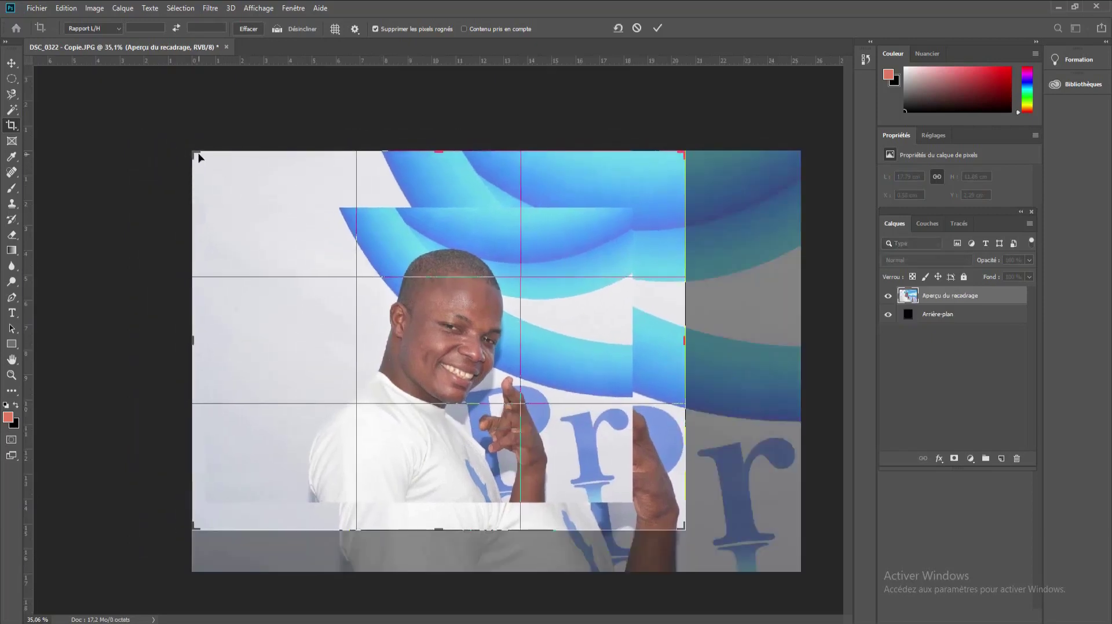